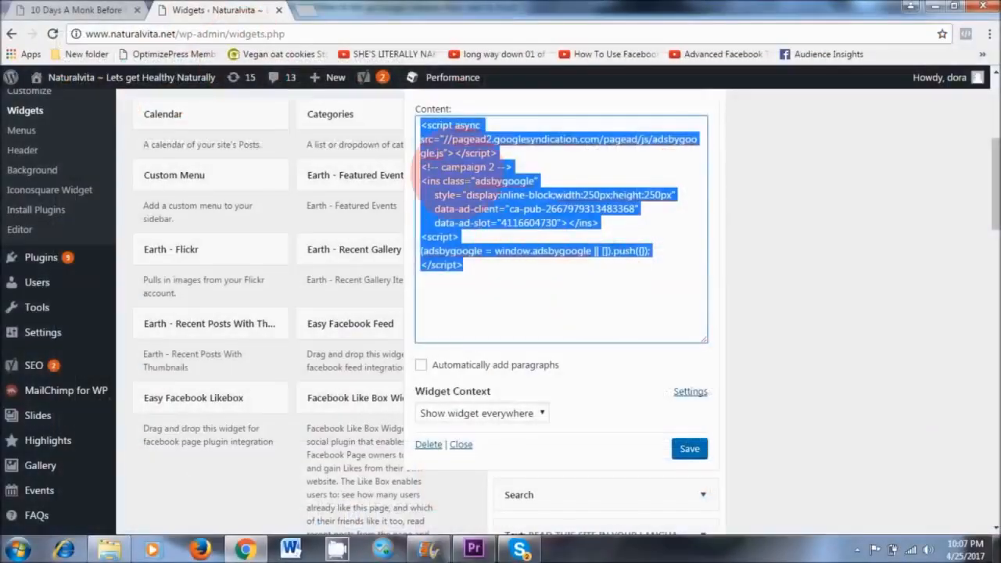
Copy the selected ad script from the text widget's content and switch to the other open blog page.
right_click(645, 172)
left_click(670, 196)
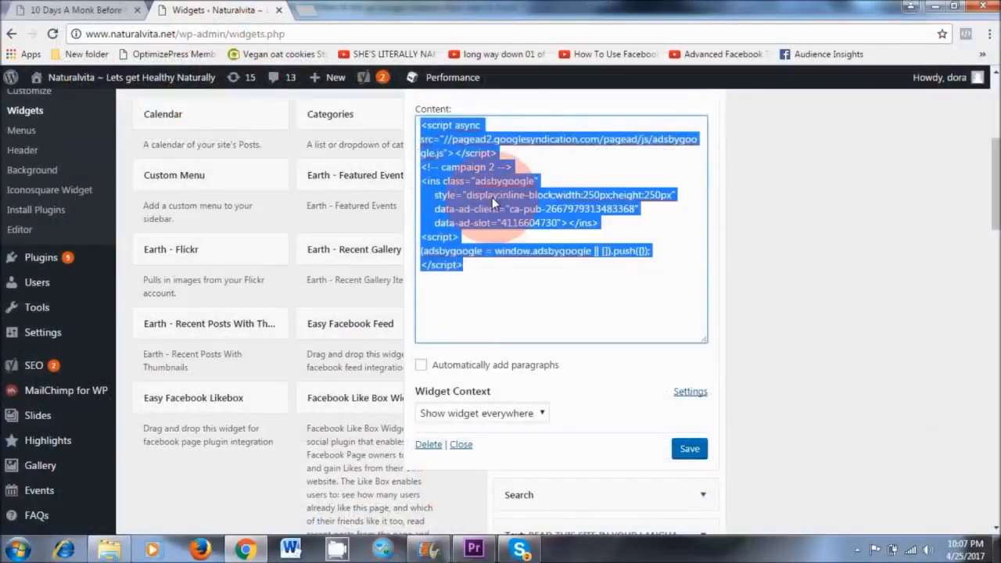
left_click(74, 9)
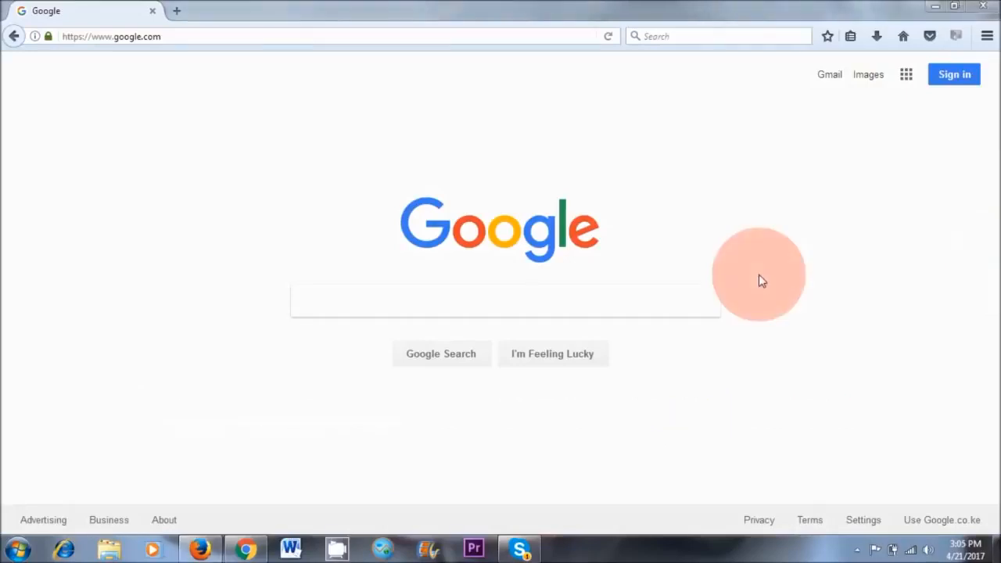
Search Google for "gmail sign up" in Firefox and open the Create your Google Account result.
left_click(367, 294)
type("gmai")
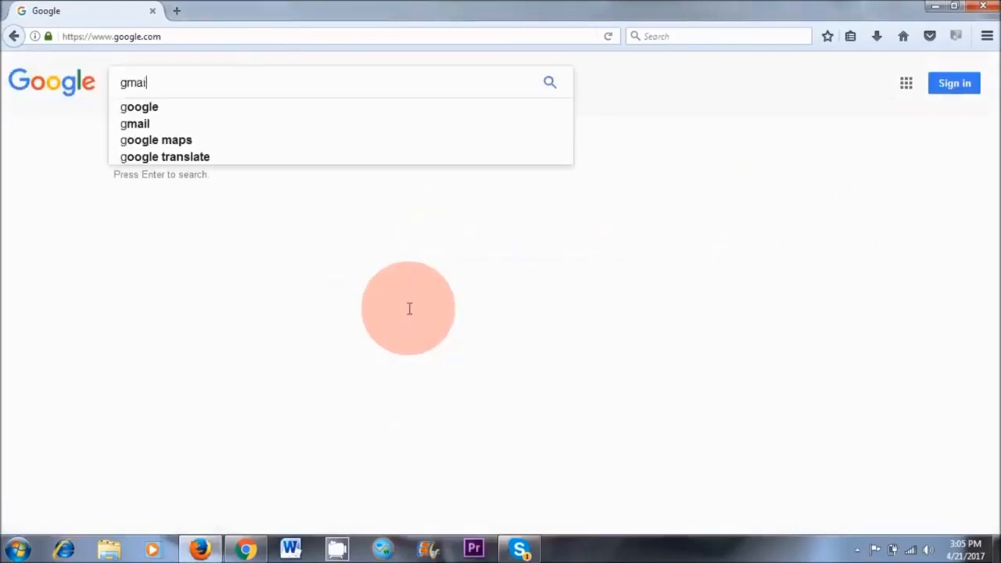
type("l sign up")
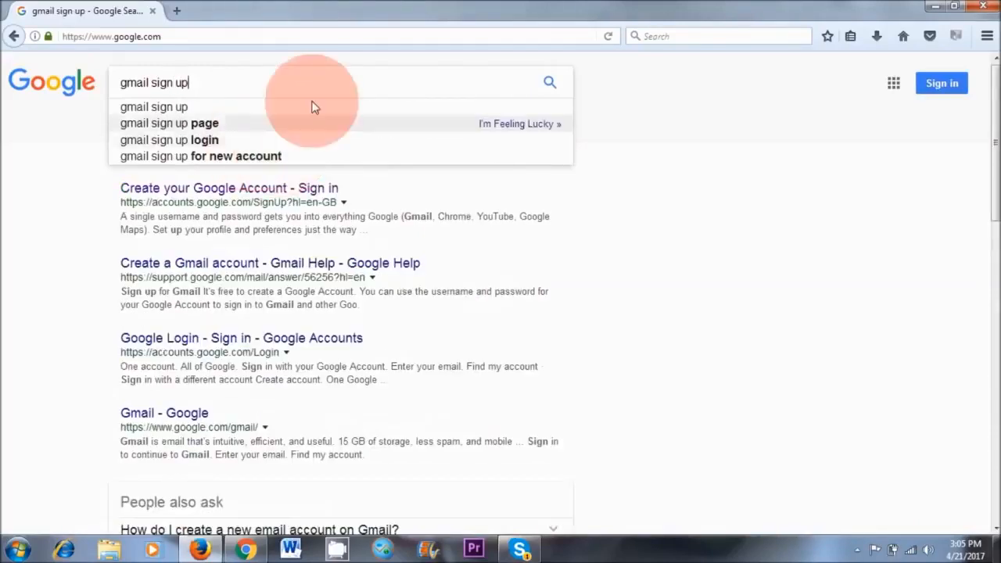
left_click(858, 193)
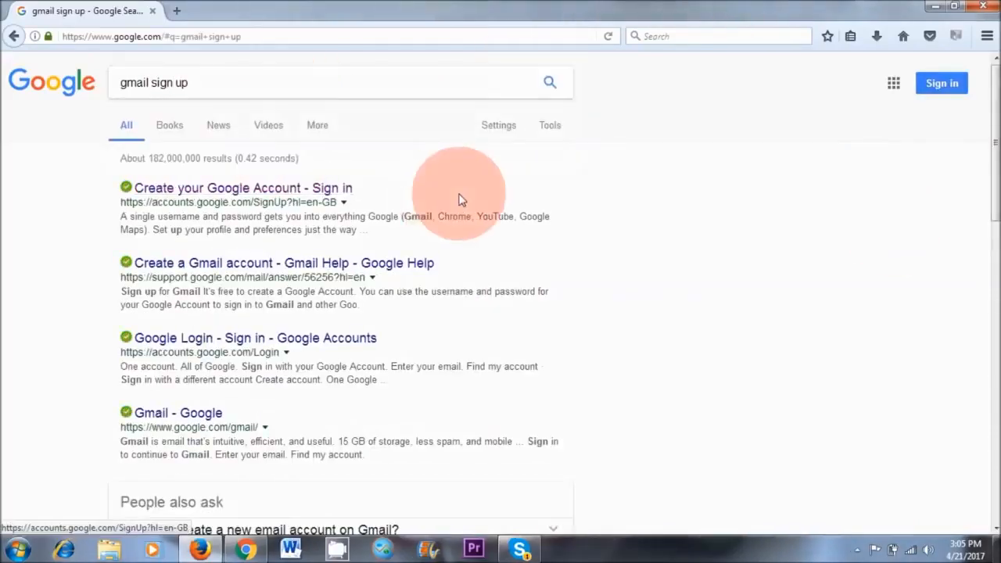
left_click(277, 195)
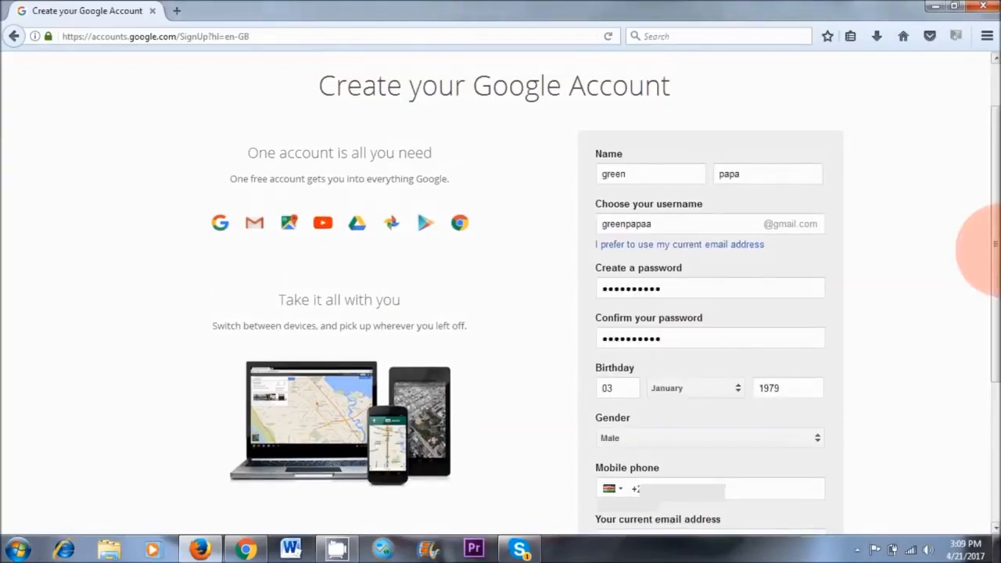
Submit the completed Google account form and agree to the Privacy and Terms.
left_click_drag(998, 251, 998, 331)
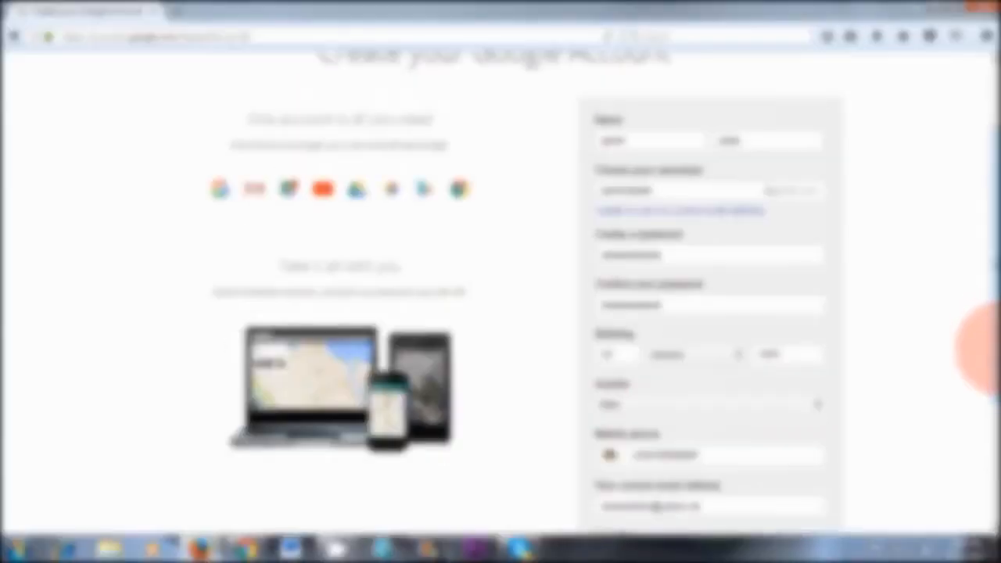
left_click_drag(998, 342, 994, 402)
left_click(796, 484)
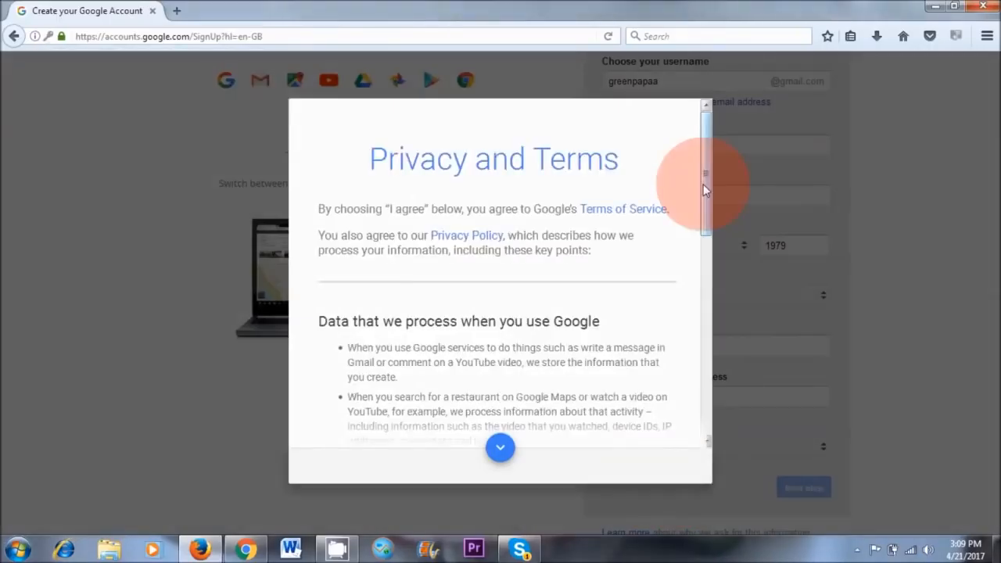
left_click_drag(705, 190, 706, 416)
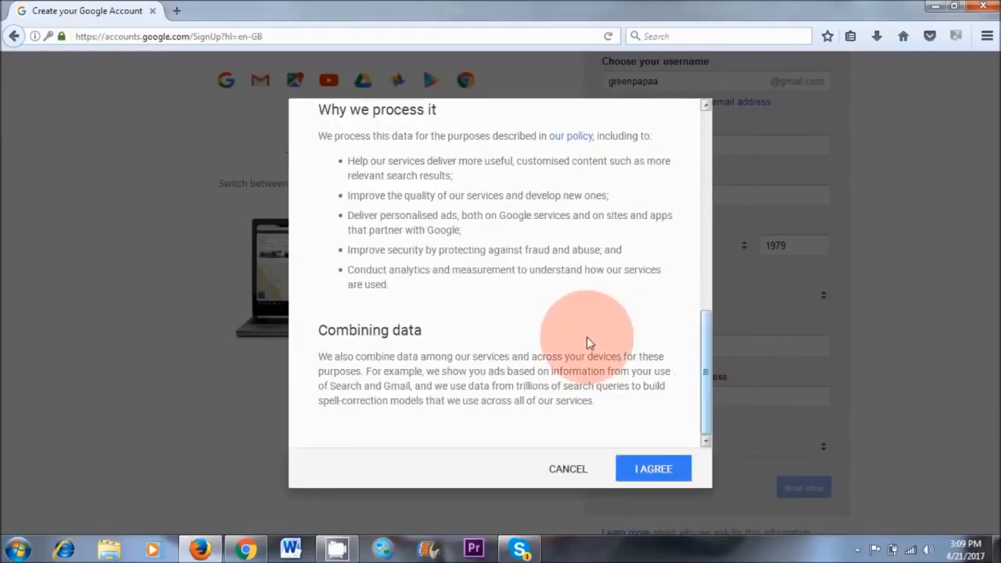
left_click(665, 477)
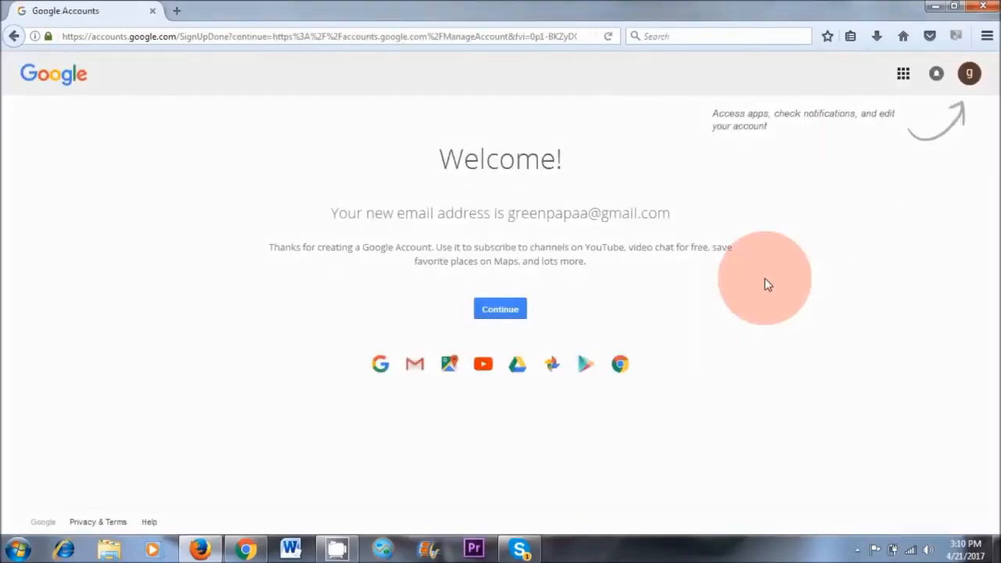
Sign in to YouTube with the new Google account and create its channel under the prefilled name.
left_click(903, 76)
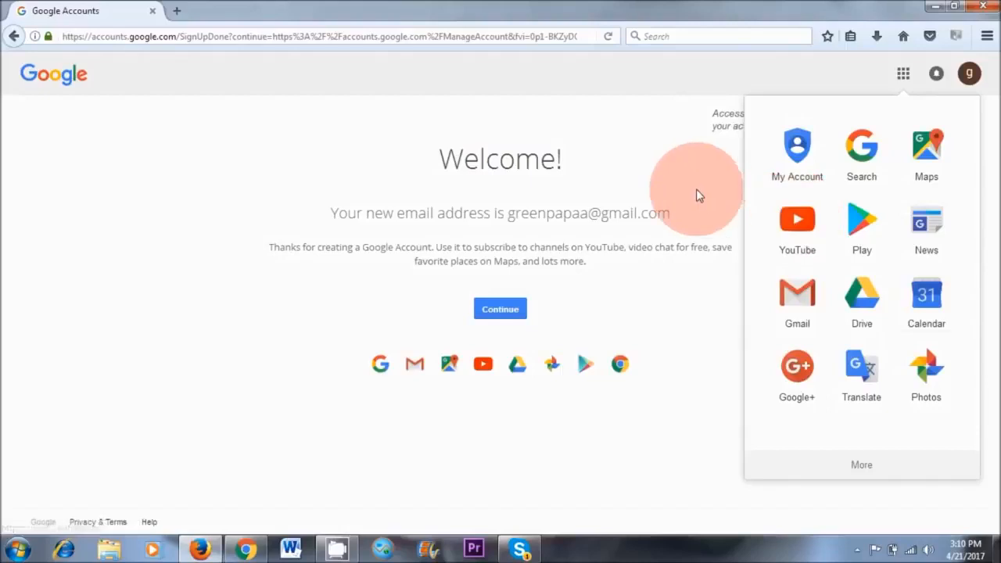
left_click(797, 230)
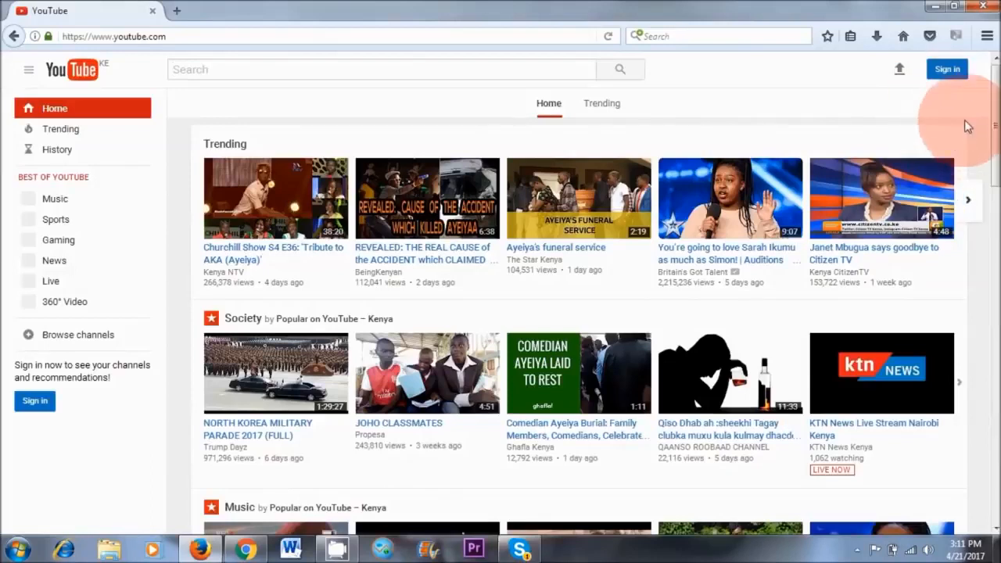
left_click(949, 72)
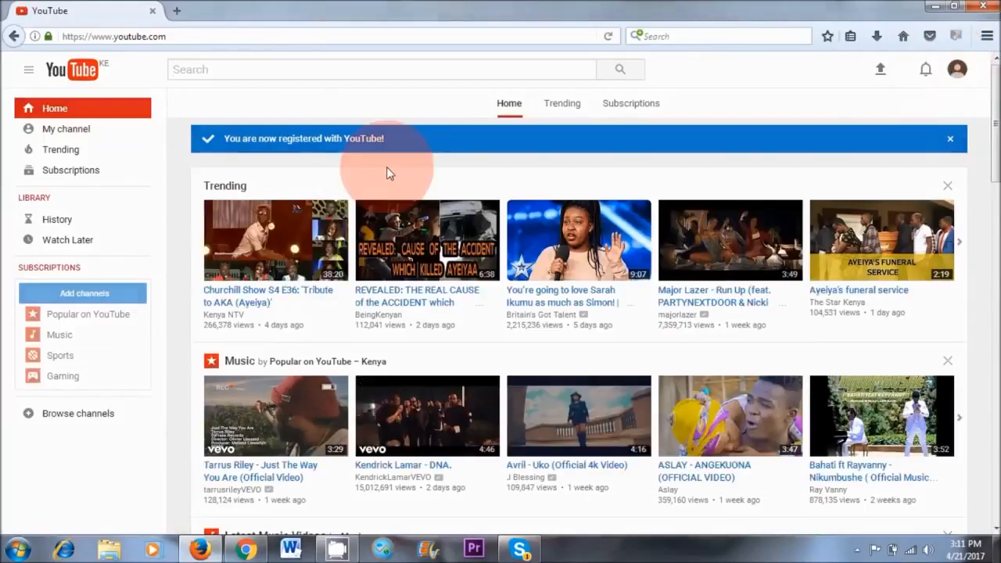
left_click(58, 131)
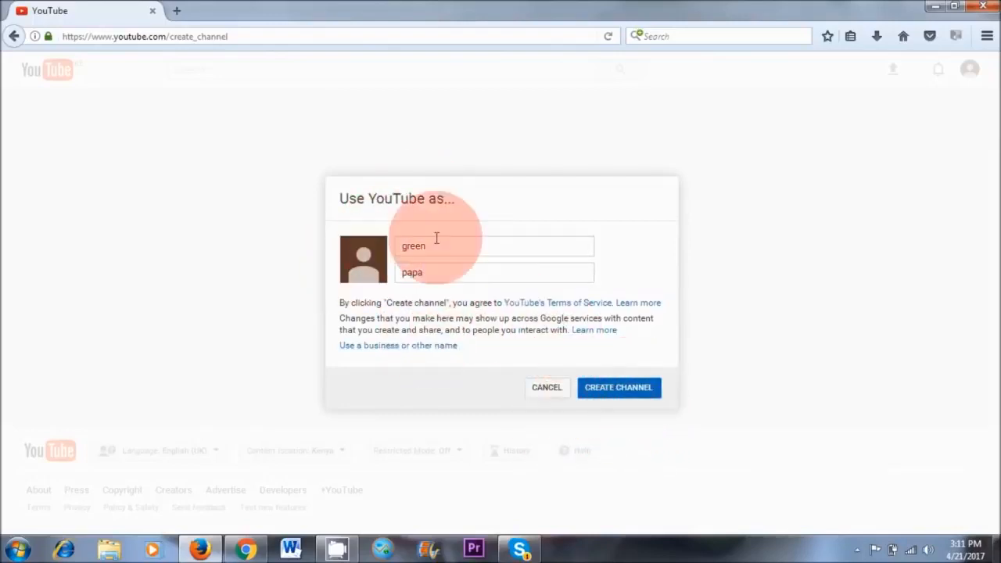
left_click(607, 391)
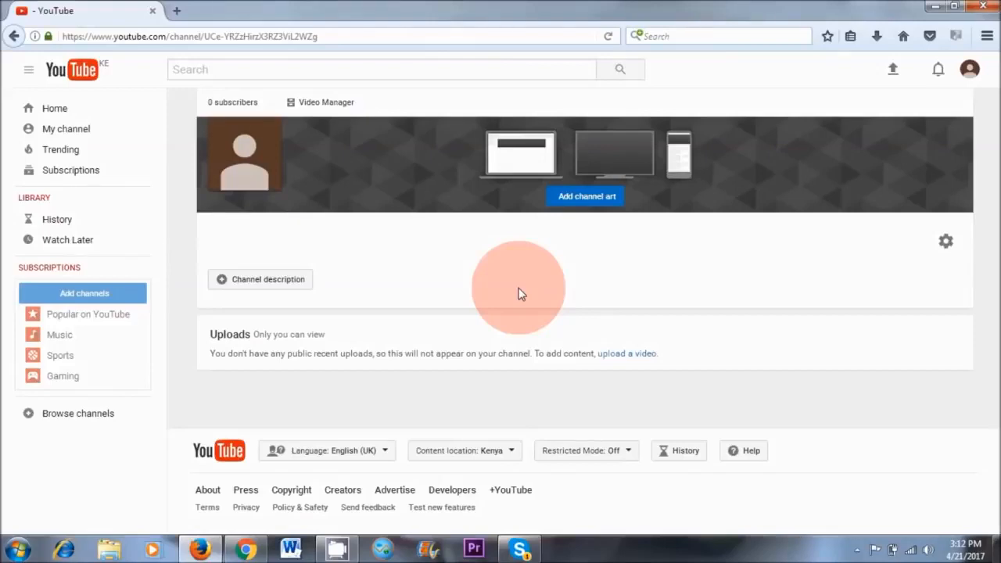
Upload a video file from the computer to the channel and publish it as Public with the title bebop.
left_click(891, 74)
left_click(397, 183)
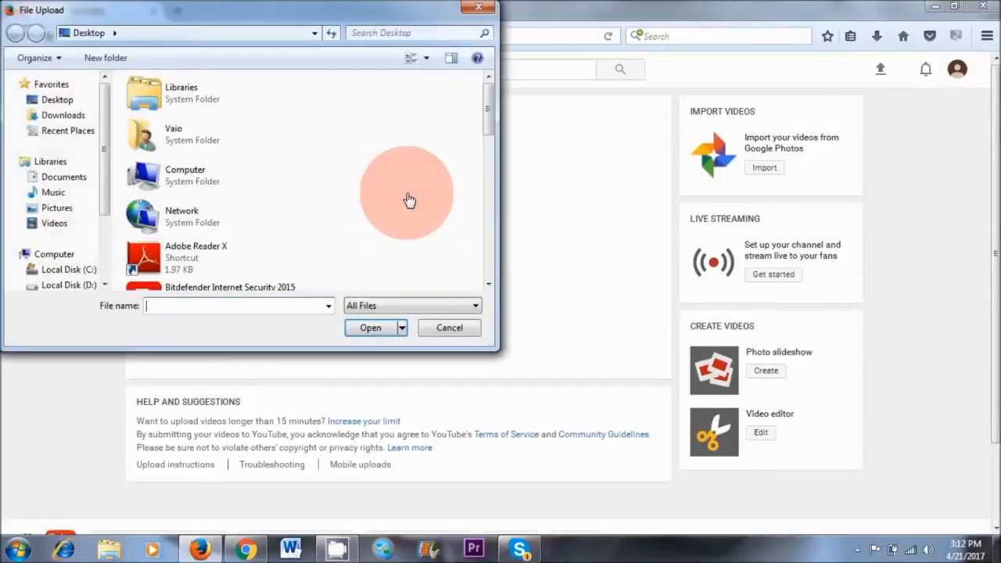
scroll(70, 196, "down", 1)
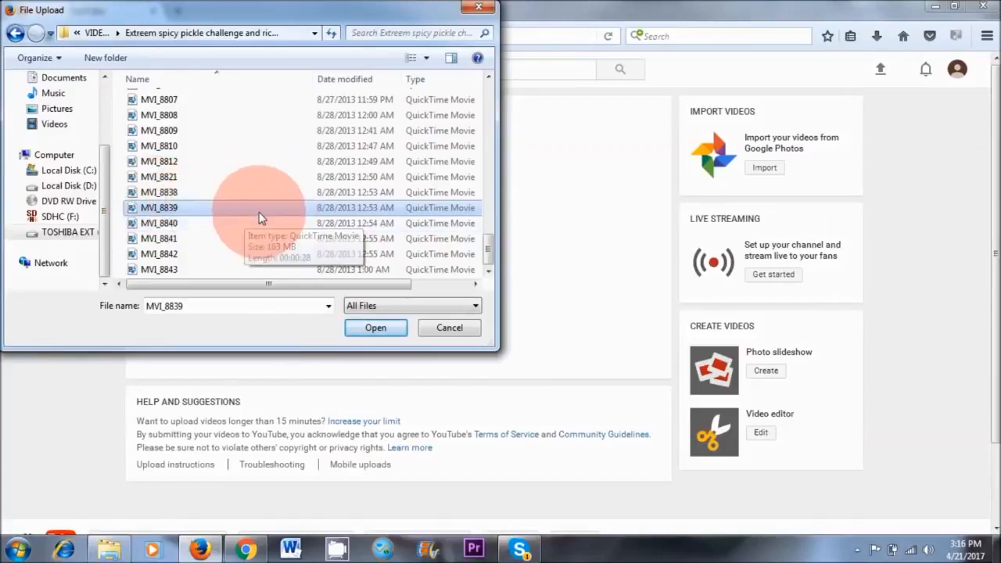
left_click(379, 331)
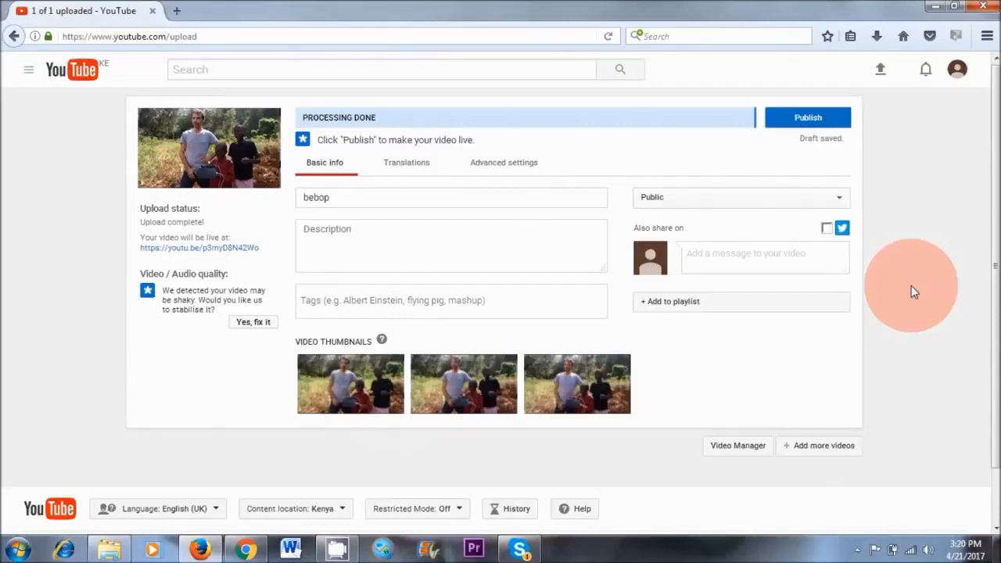
left_click(806, 117)
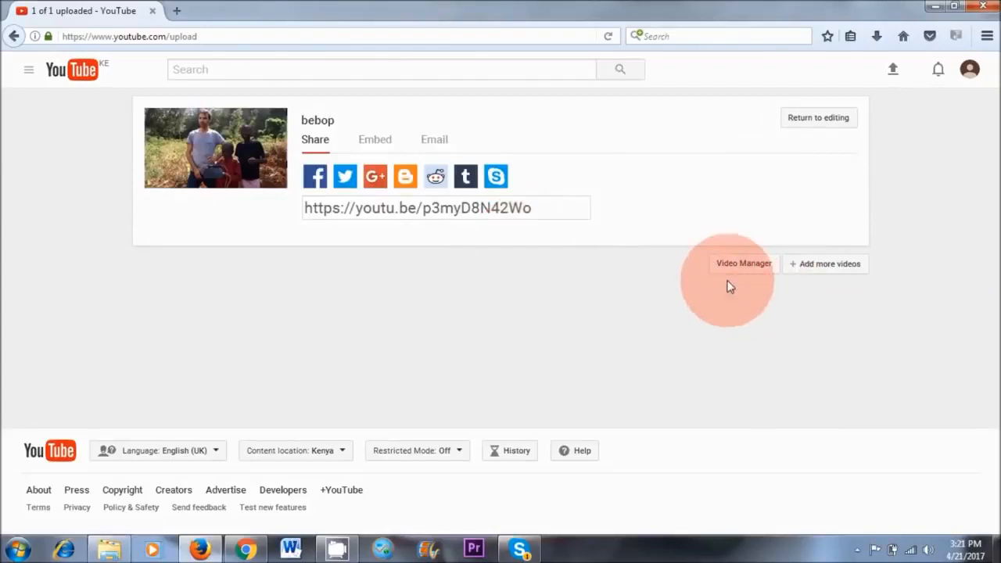
Verify the YouTube account from the channel's Status and features page, with the verification code for Kenya delivered by text message.
left_click(741, 270)
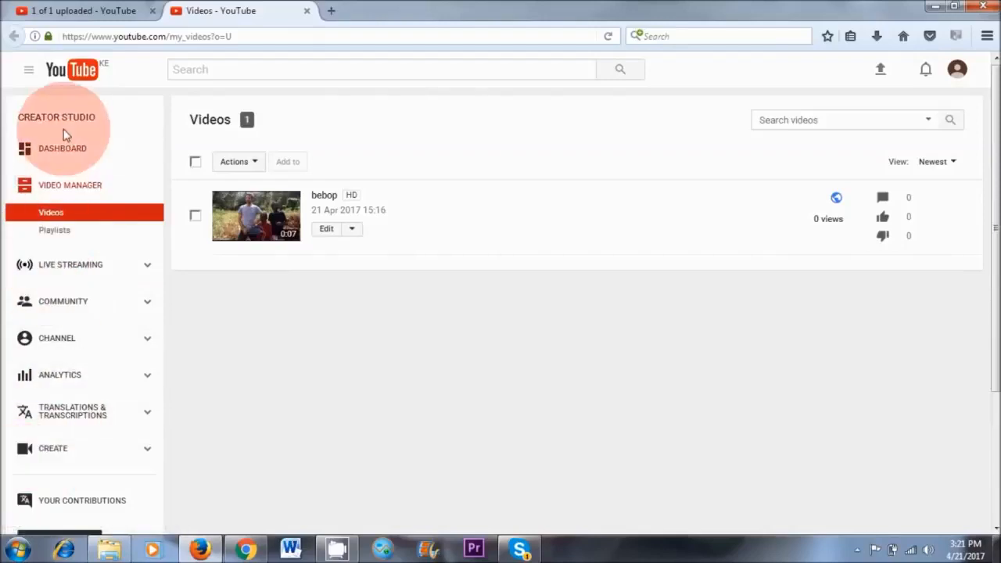
left_click(53, 344)
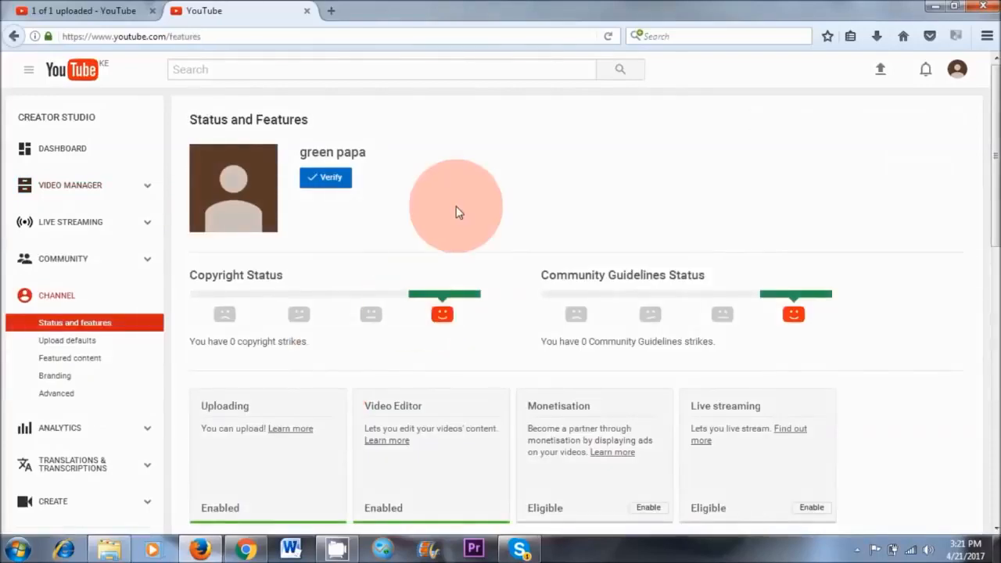
left_click(325, 178)
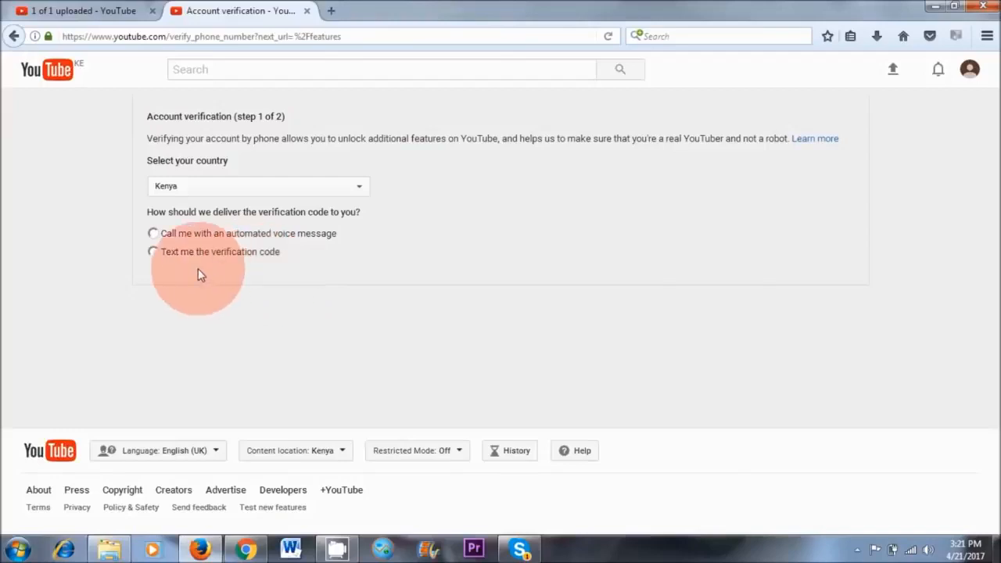
left_click(154, 251)
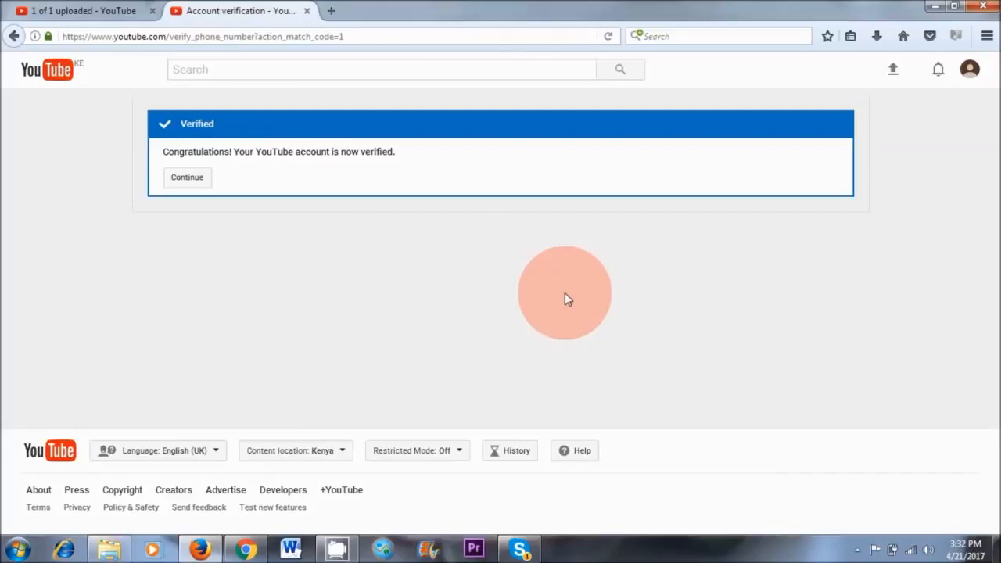
left_click(193, 182)
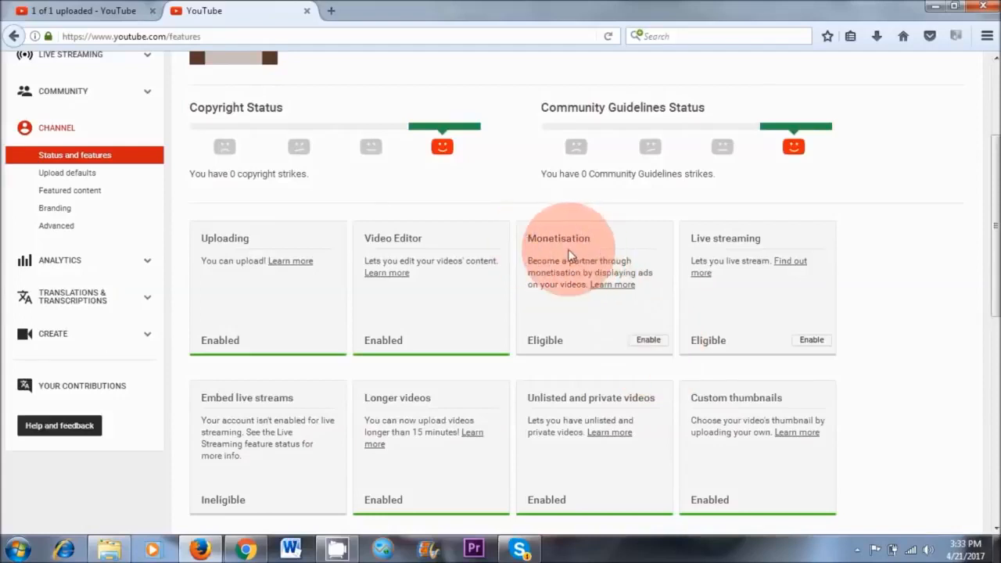
Start the channel's monetisation application and accept the YouTube Partner Program Terms with all three agreement statements checked.
left_click(648, 341)
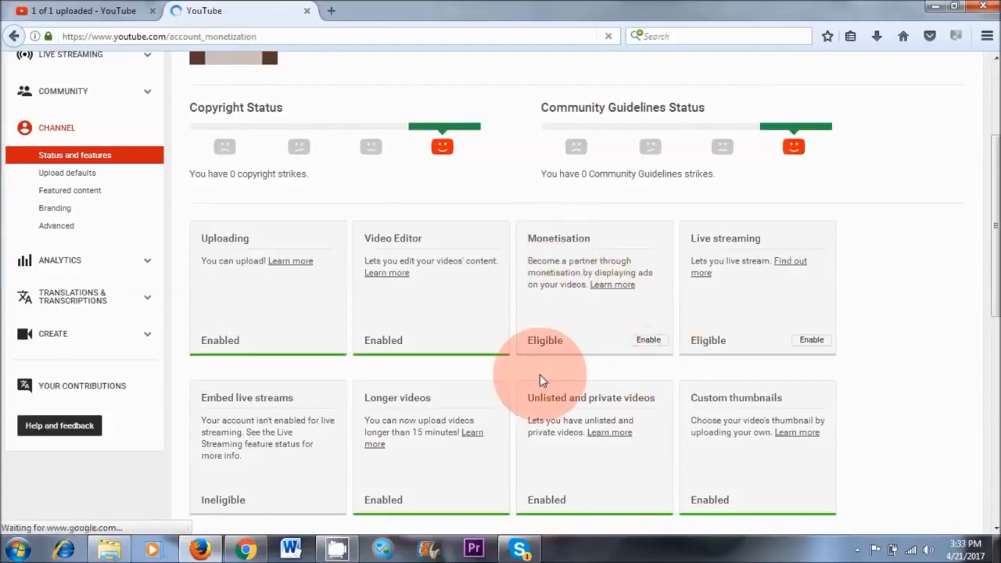
scroll(652, 158, "up", 2)
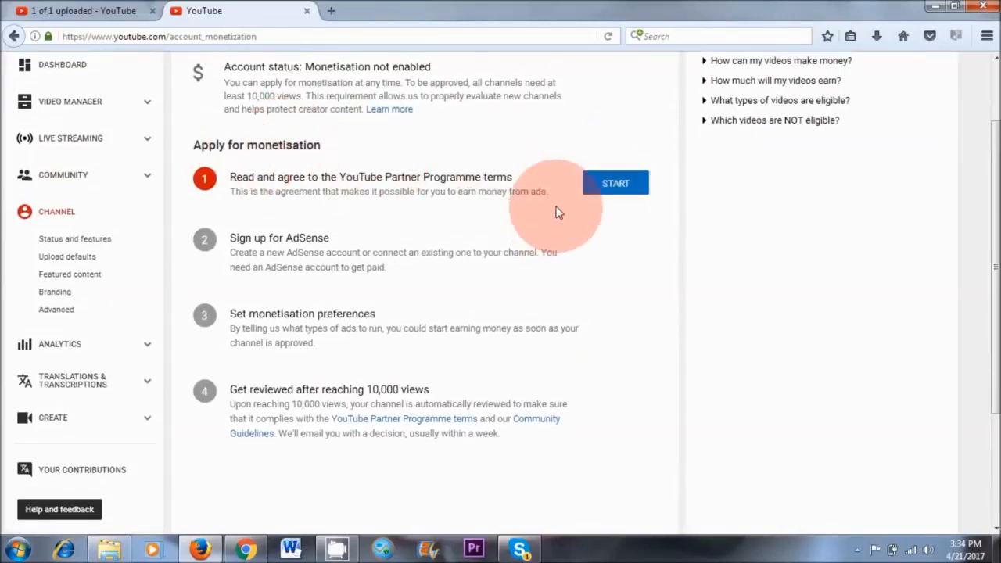
left_click(617, 191)
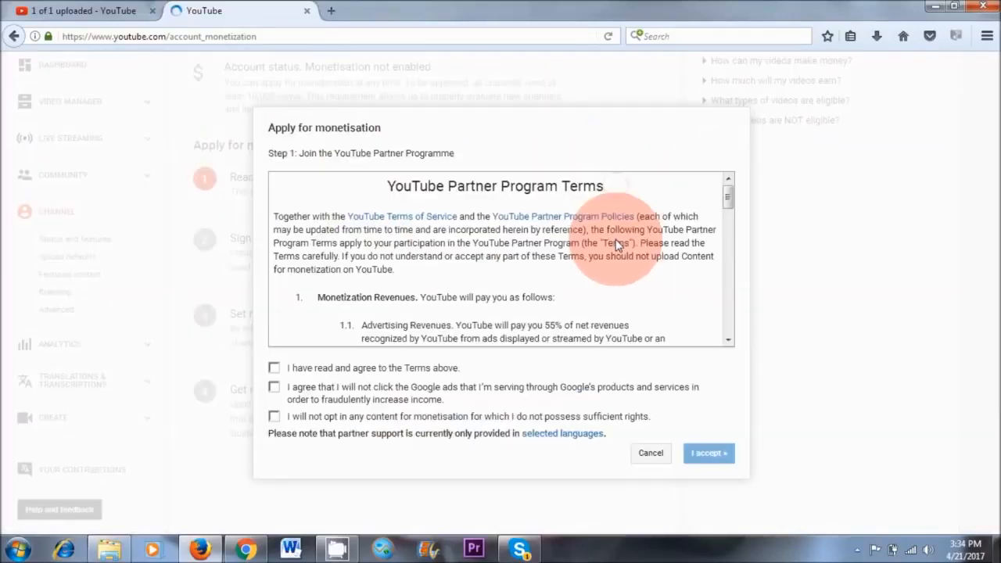
left_click_drag(733, 196, 731, 340)
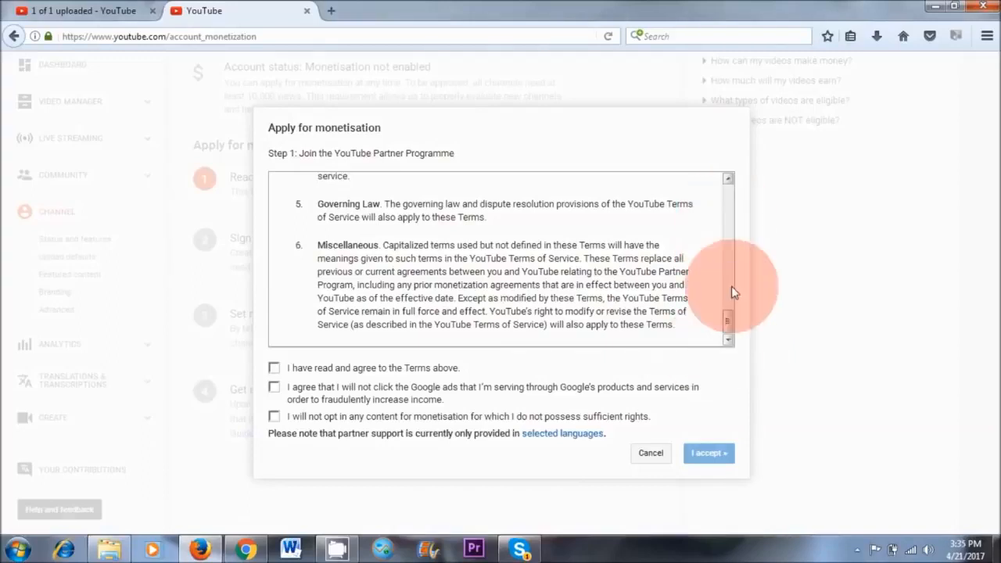
left_click(273, 367)
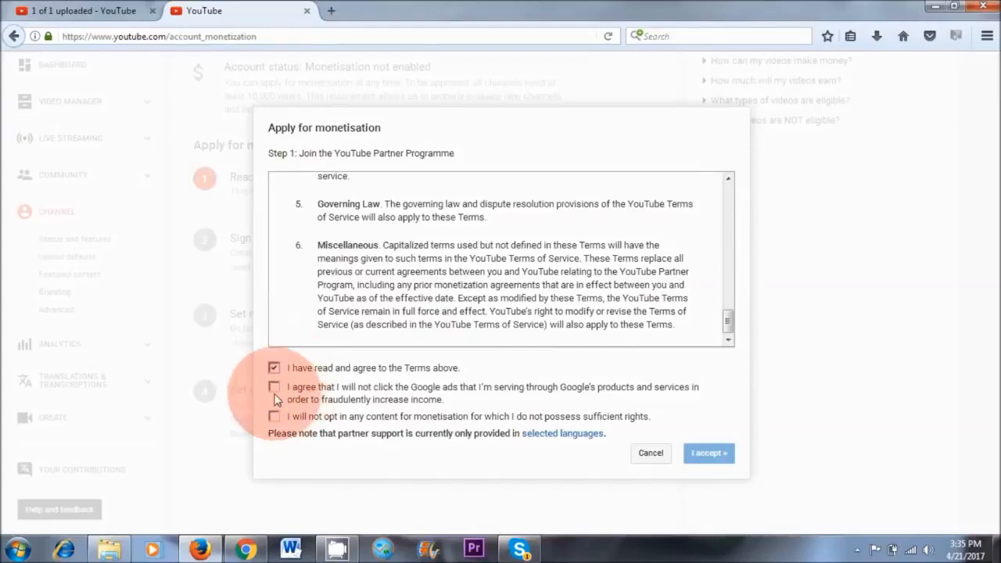
left_click(274, 387)
left_click(274, 416)
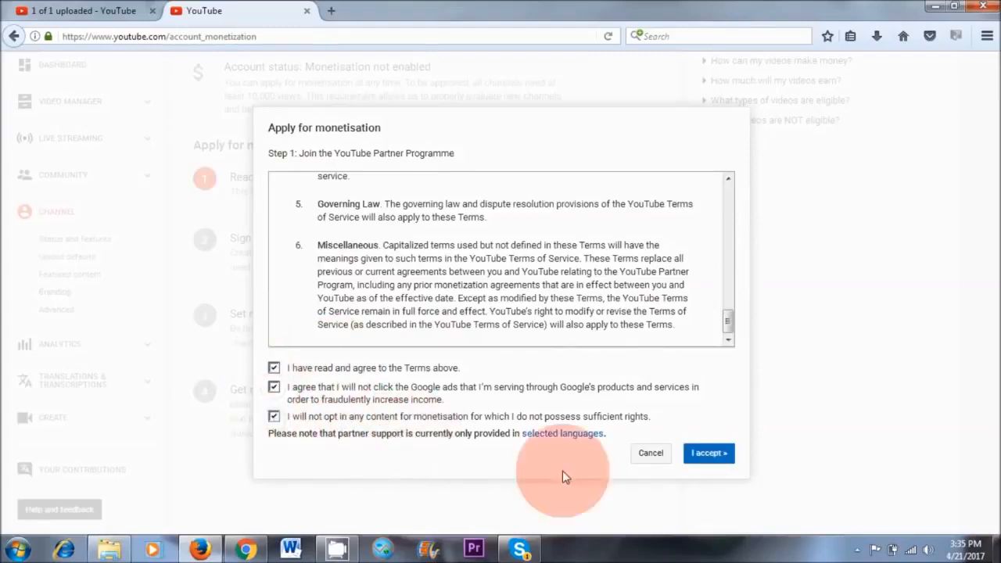
left_click(705, 454)
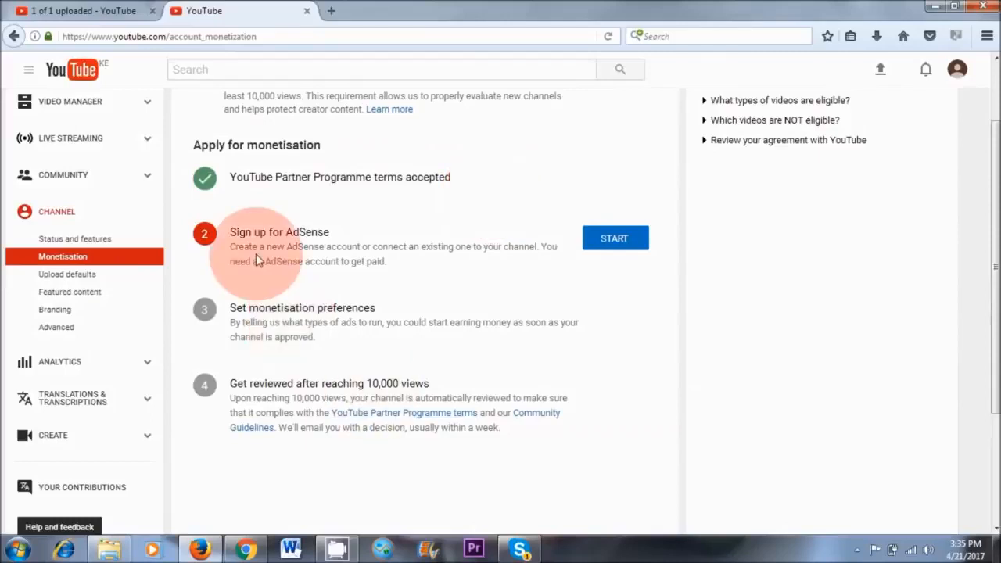
Start the AdSense sign-up, sign in with the Google account, and save the channel as the website with English content language.
left_click(618, 239)
scroll(911, 366, "down", 2)
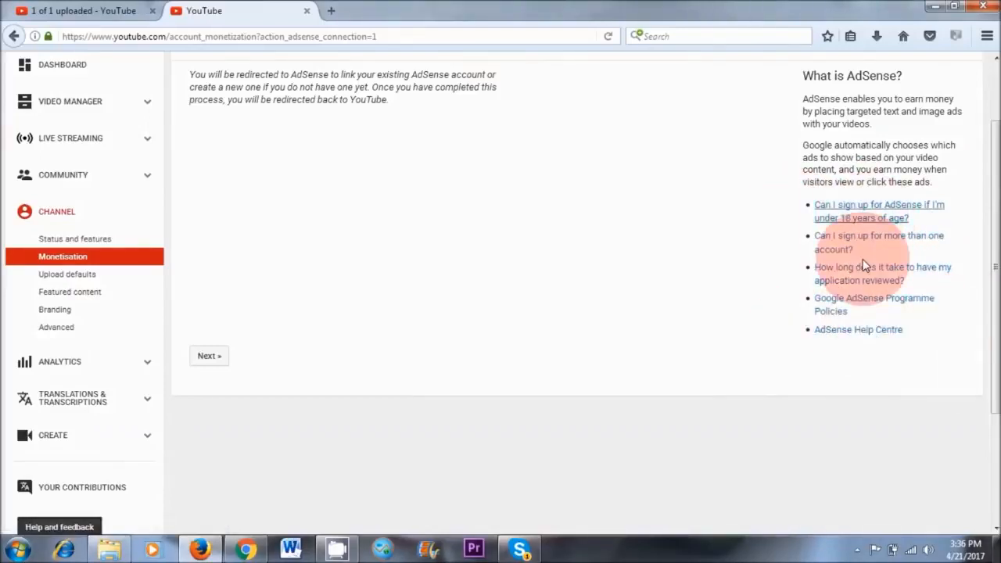
left_click(211, 361)
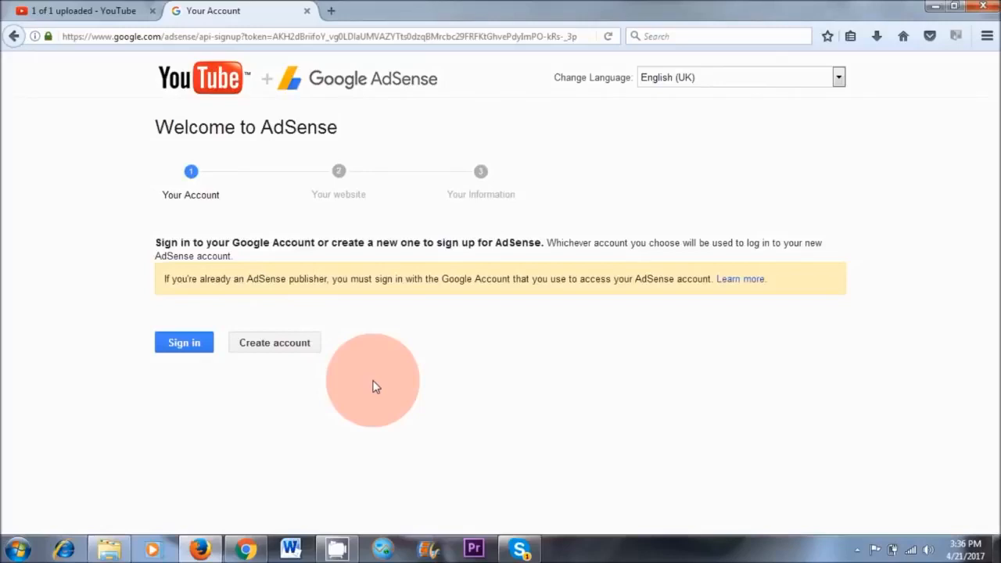
left_click(183, 344)
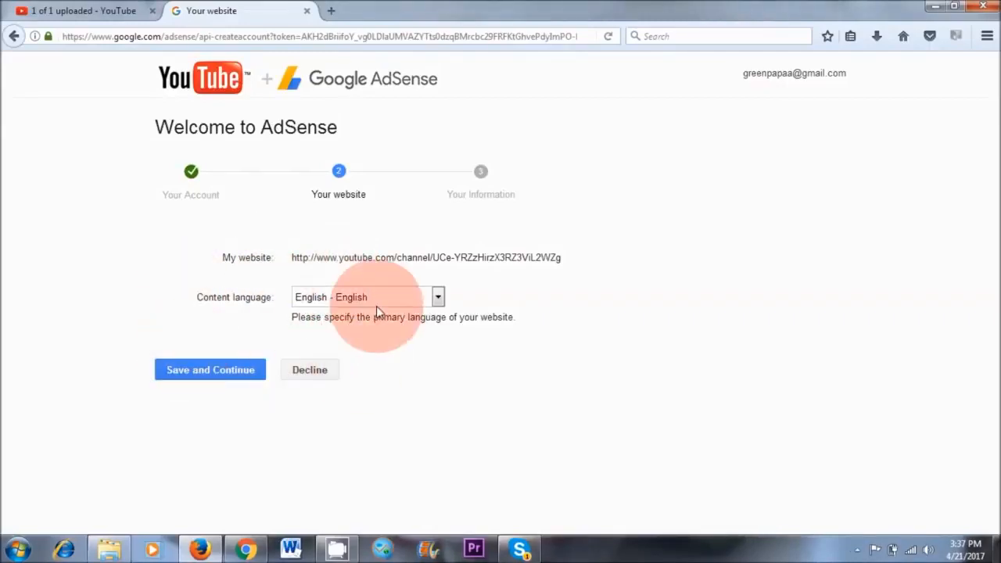
left_click(232, 374)
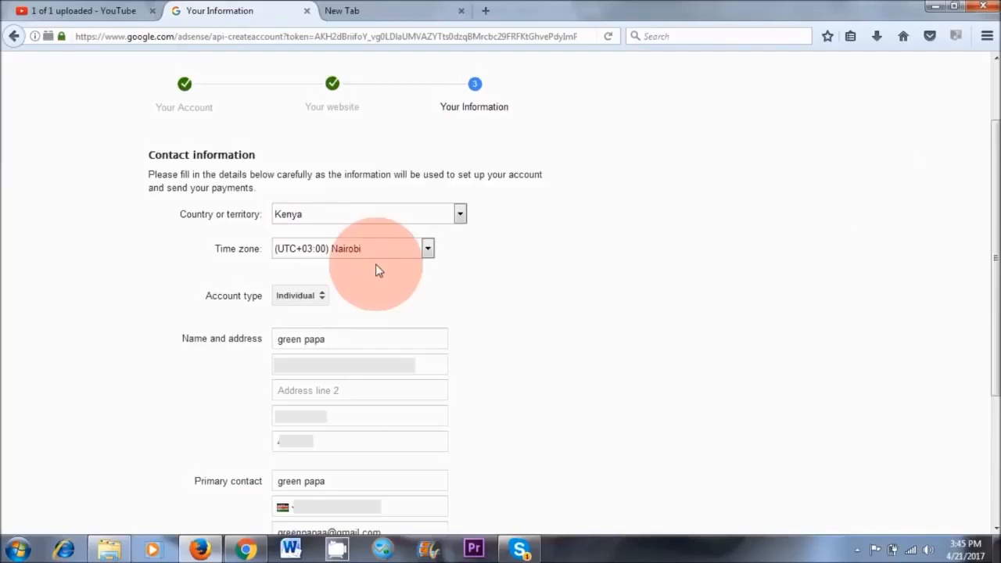
Keep the Nairobi time zone in the AdSense contact information and choose No for all five email preferences.
left_click(430, 250)
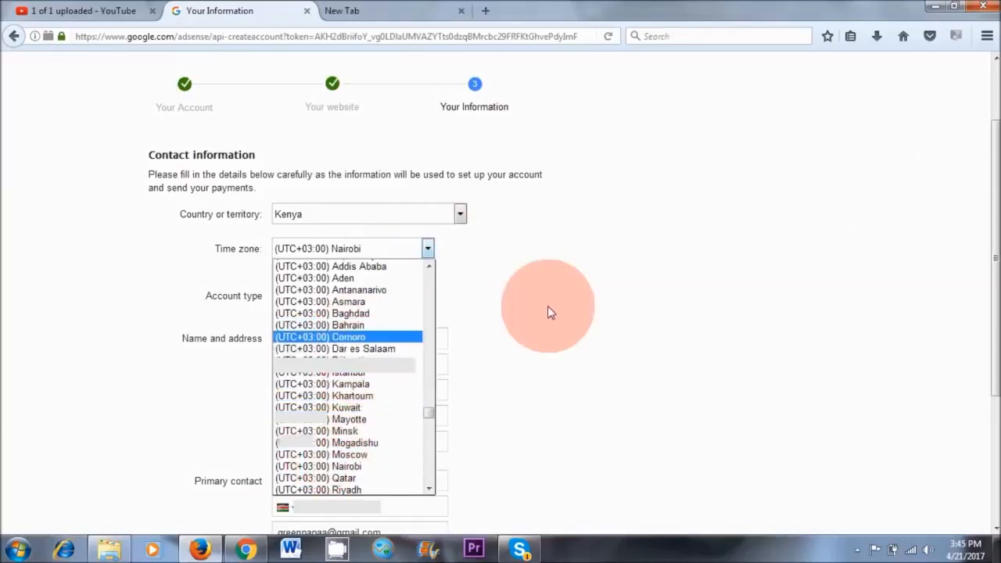
left_click(565, 275)
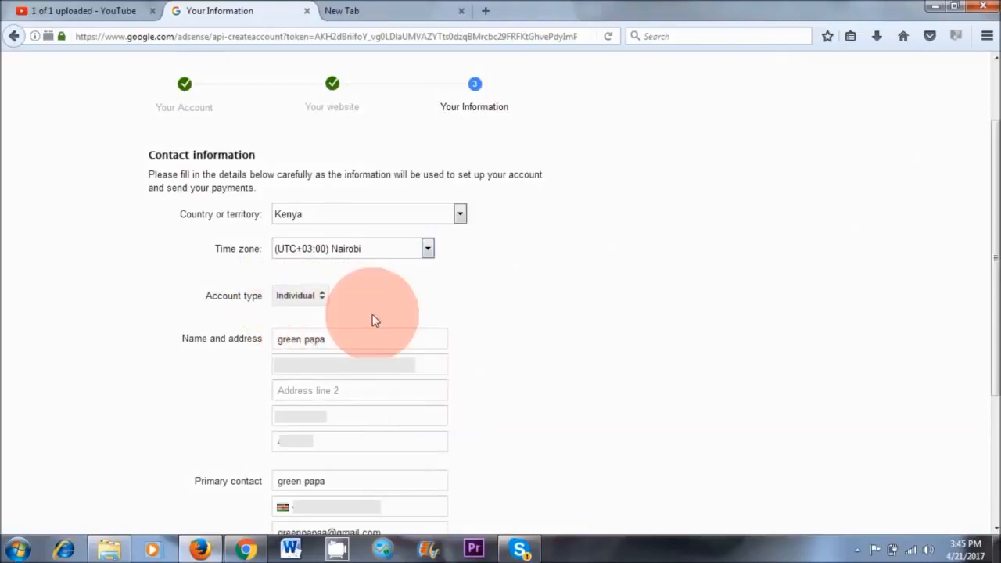
scroll(462, 312, "down", 3)
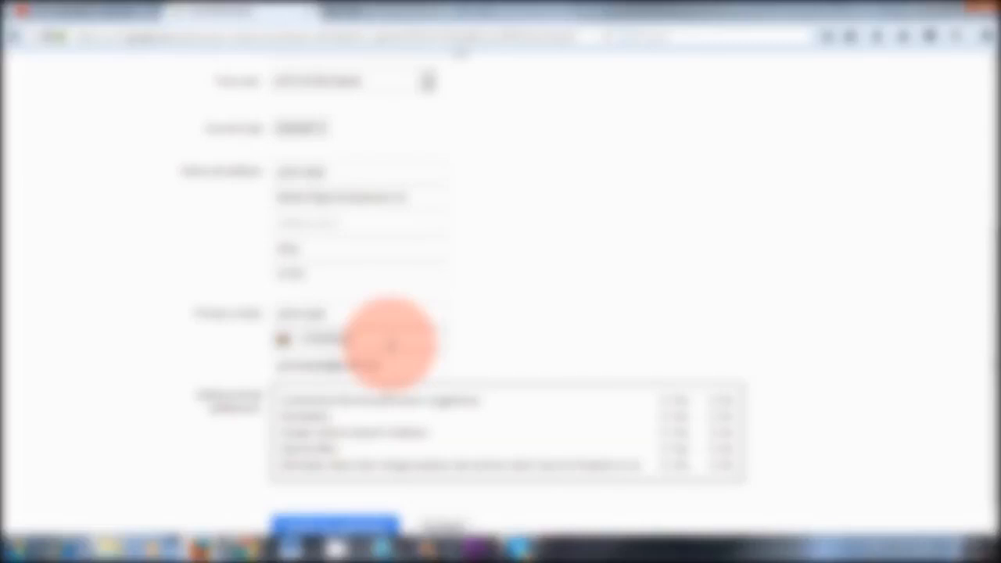
scroll(391, 344, "down", 1)
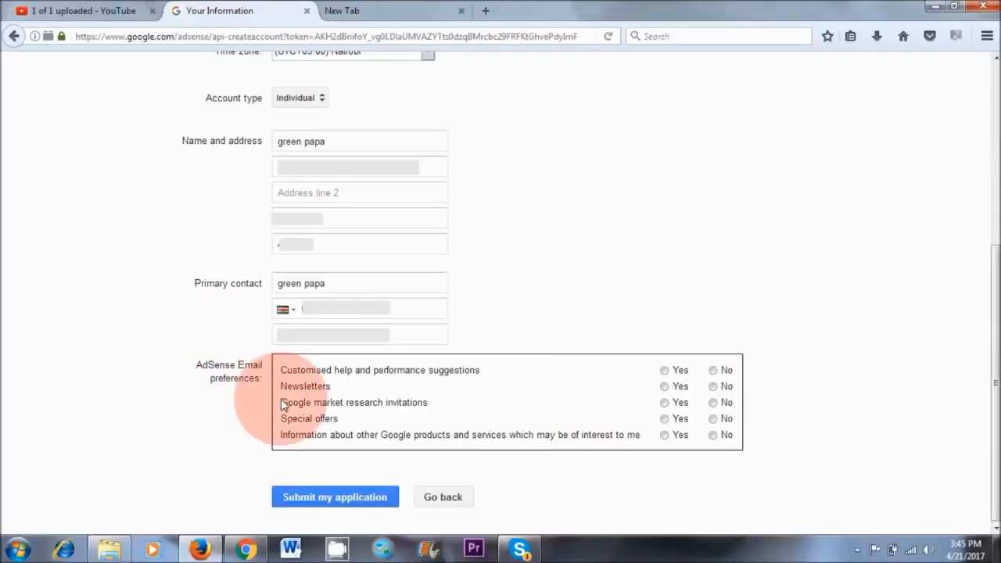
left_click(714, 373)
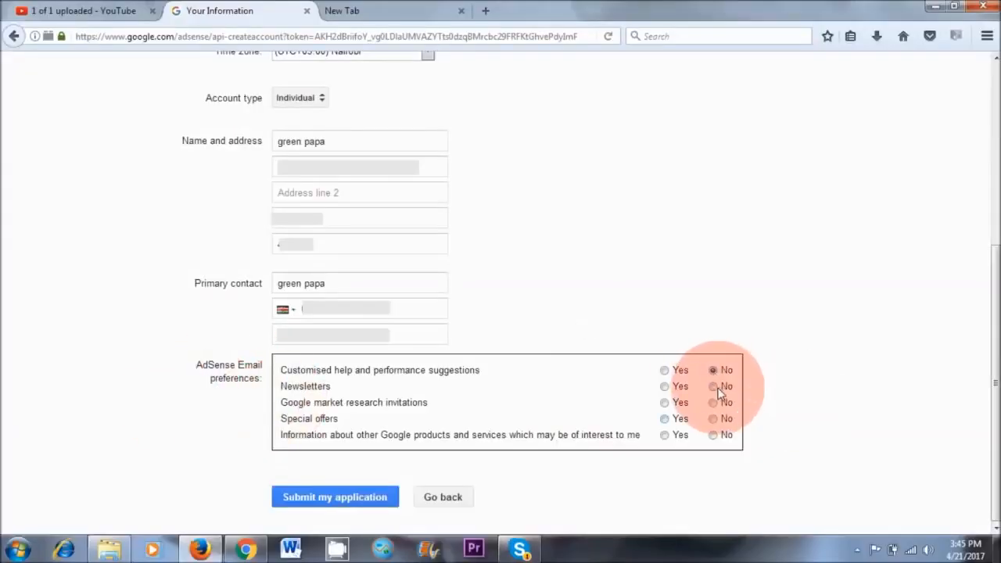
left_click(717, 387)
left_click(714, 402)
left_click(713, 418)
left_click(713, 434)
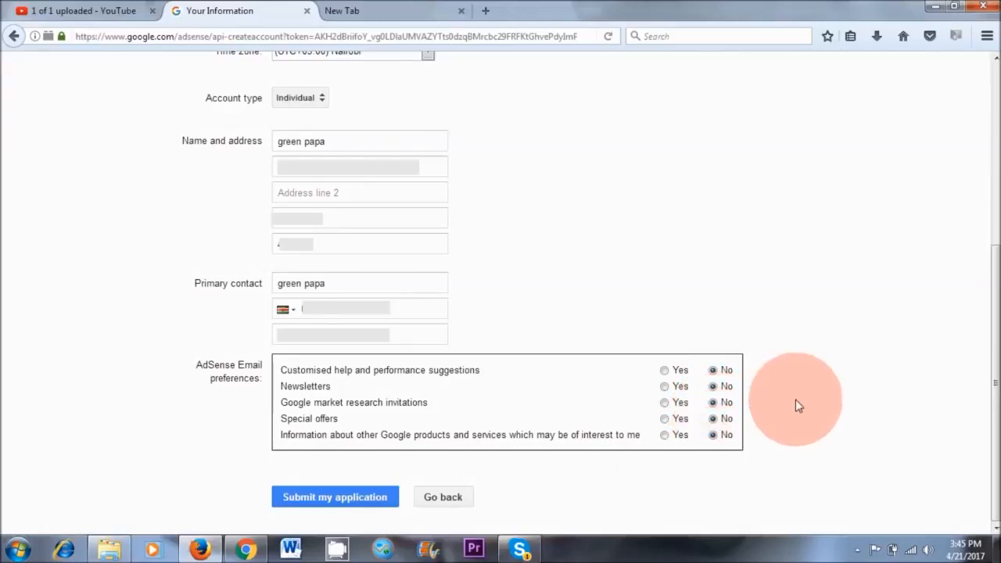
Submit the AdSense application and accept the AdSense Terms and Conditions with the agreement statement checked.
left_click(339, 501)
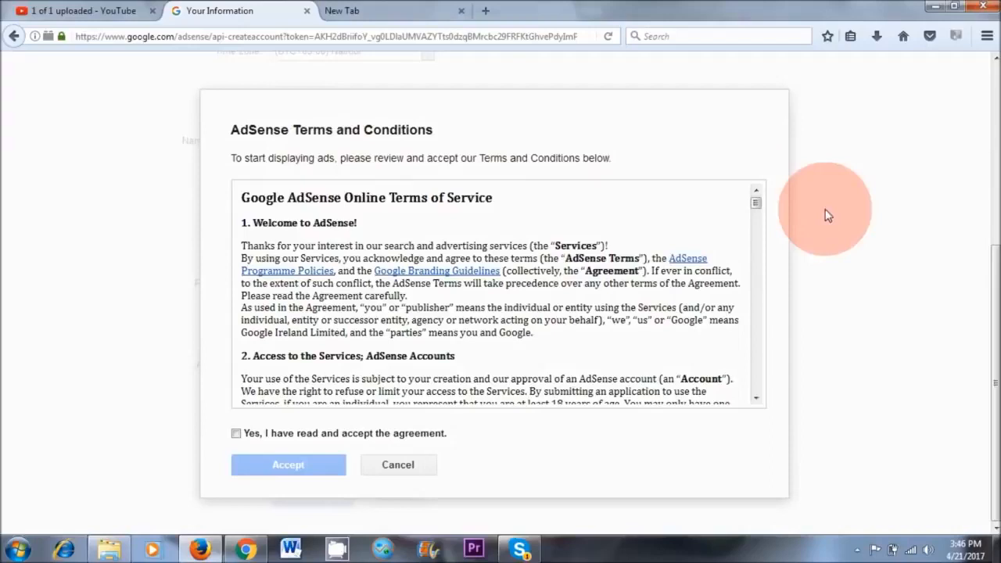
left_click_drag(756, 202, 750, 388)
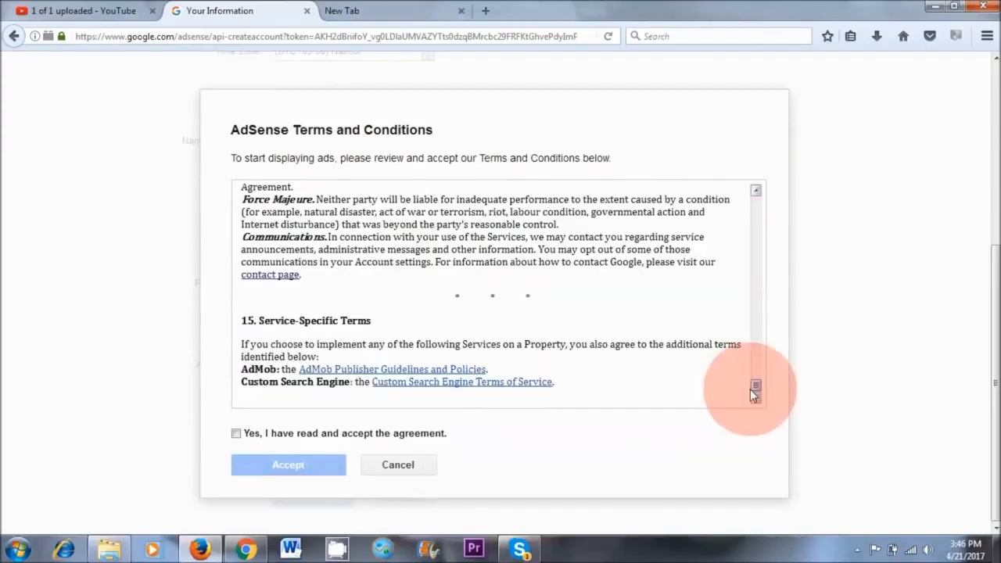
left_click(235, 435)
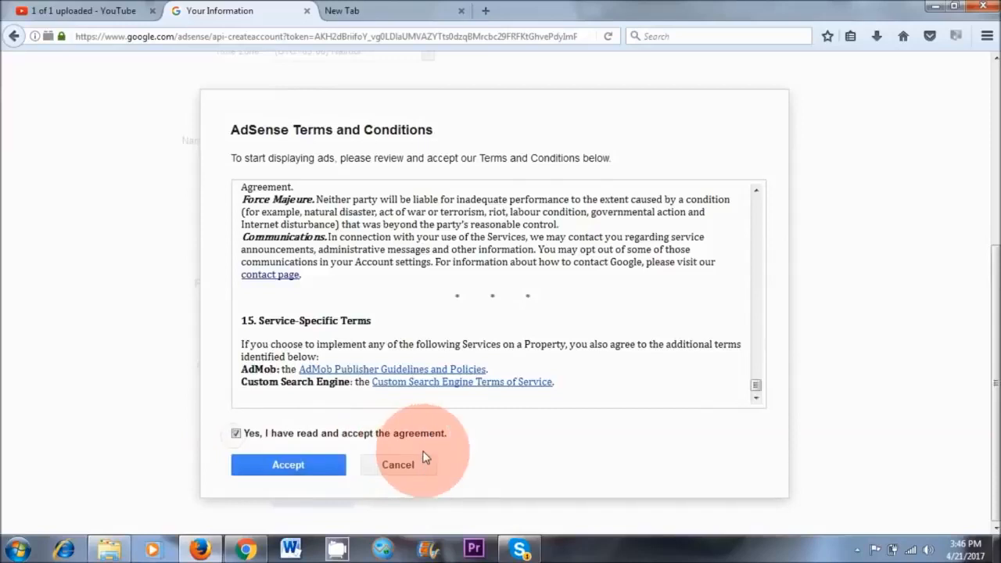
left_click(288, 468)
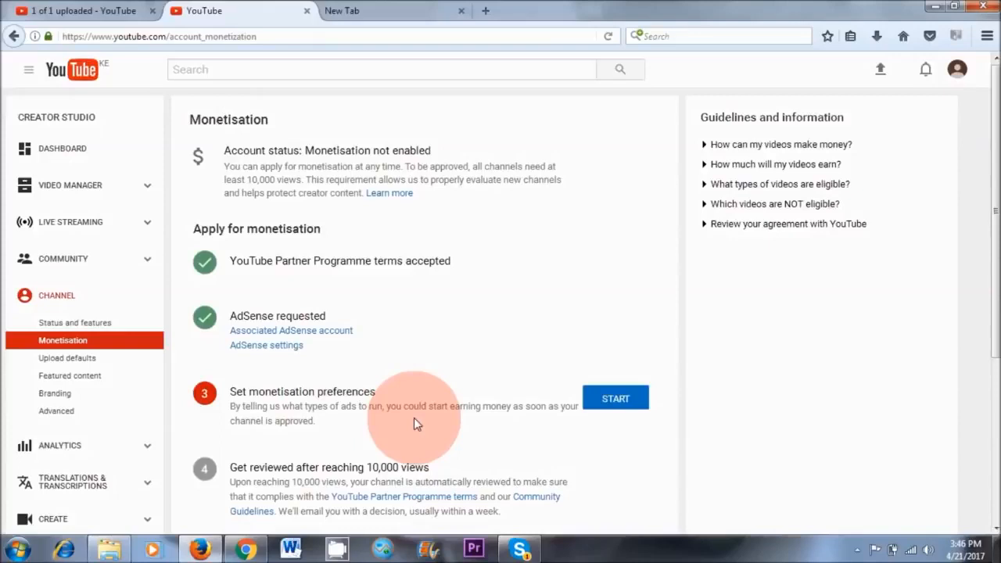
Save the monetisation preferences with all existing and future videos monetised and overlay ads, sponsored cards and skippable video ads enabled.
left_click(615, 399)
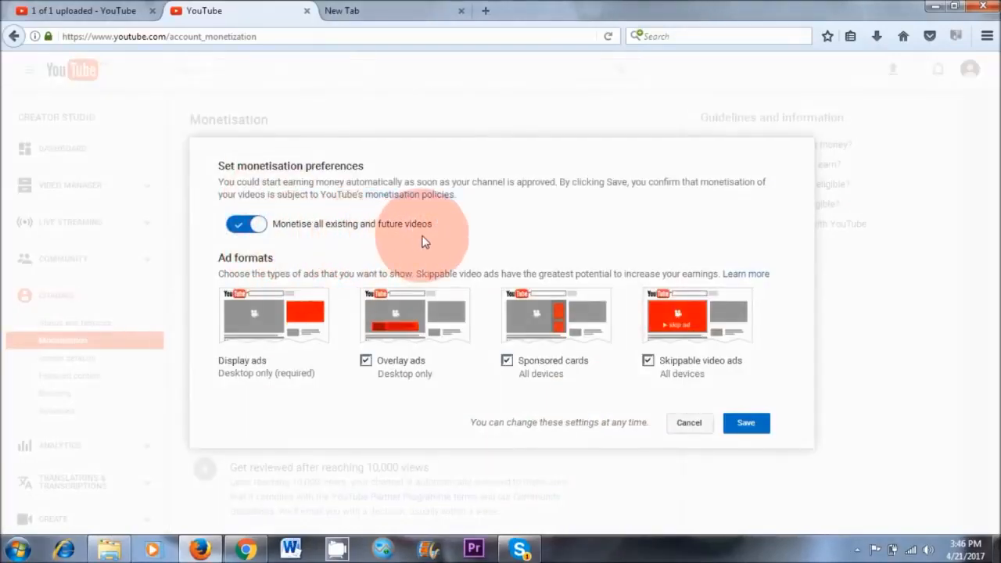
left_click(745, 428)
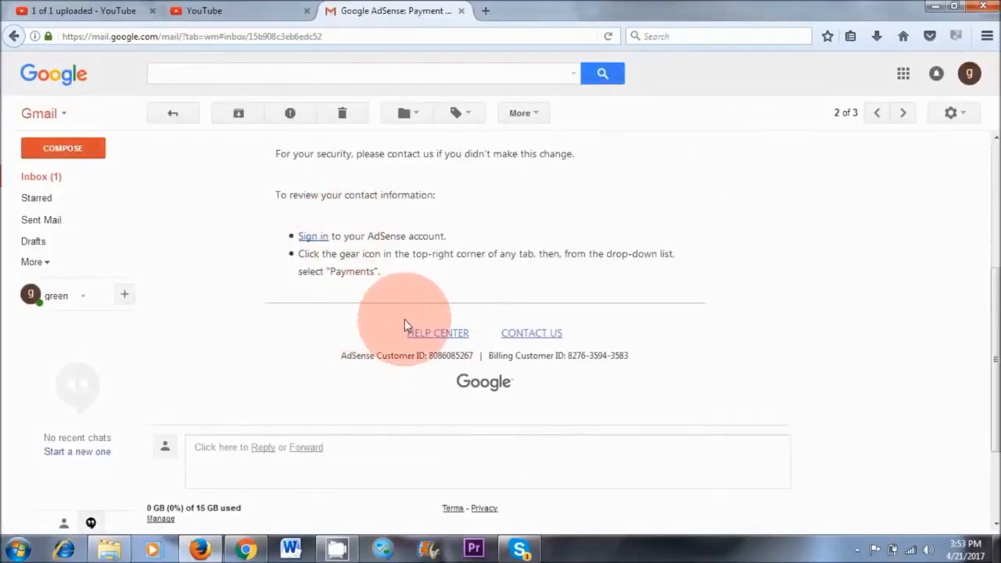
Look over the AdSense payment contact email, open google.com in a new tab and search for adsense.
scroll(375, 328, "up", 4)
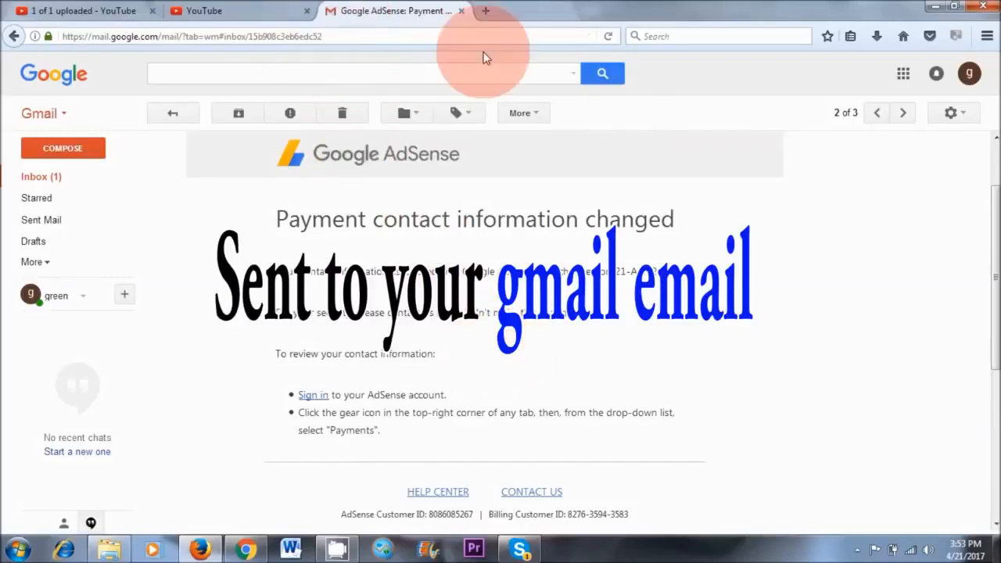
left_click(485, 12)
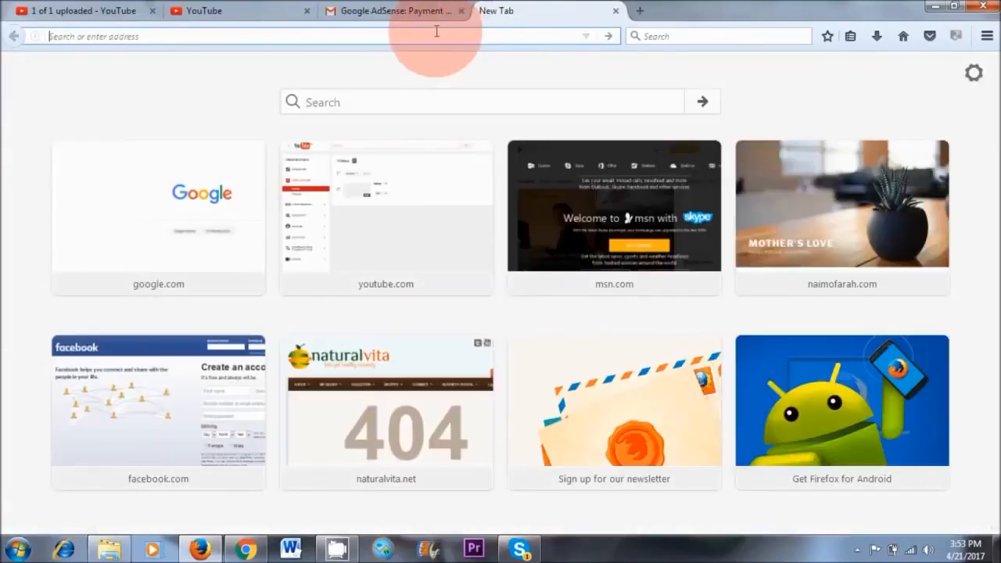
type("google.com")
key("Return")
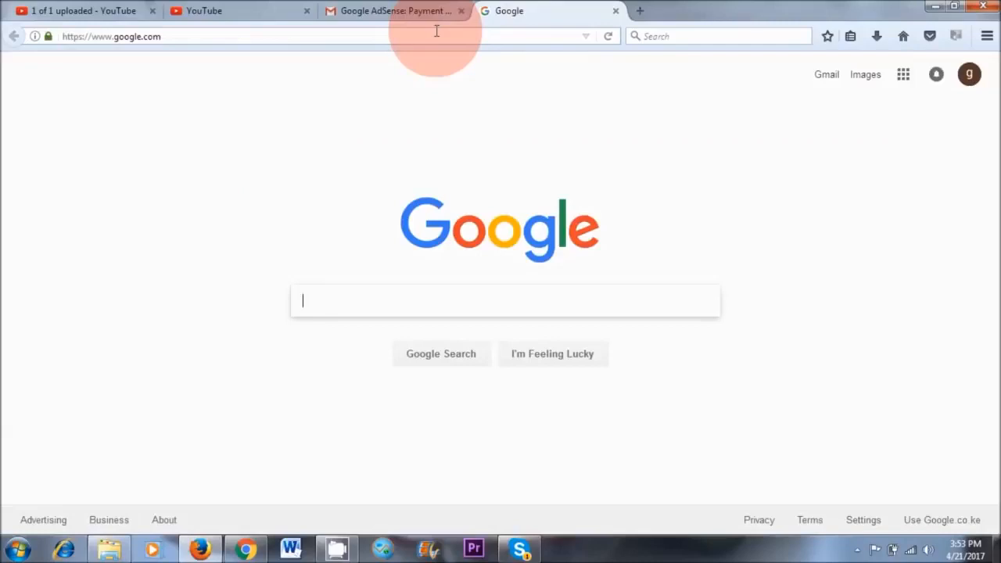
type("adsen")
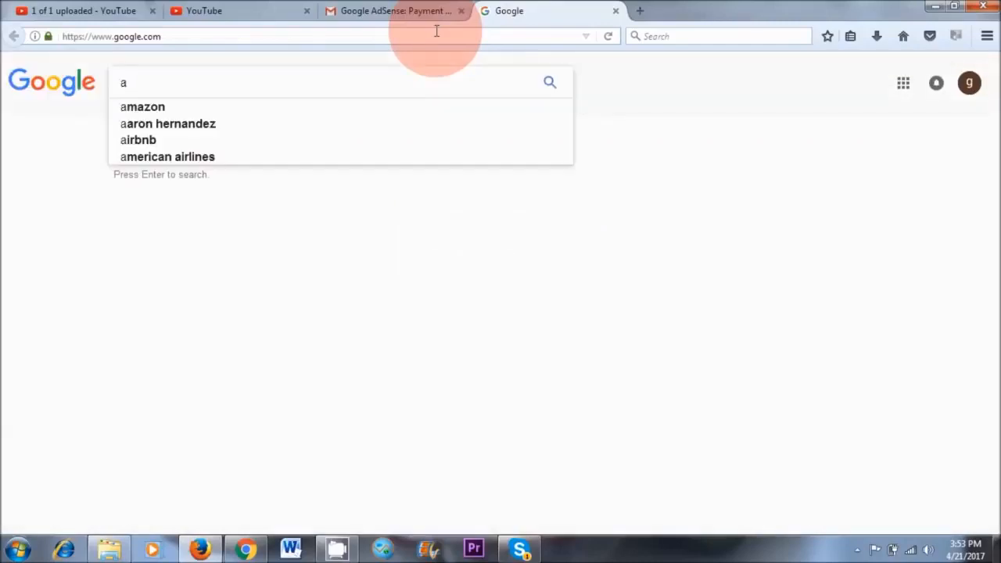
type("sen")
key("Return")
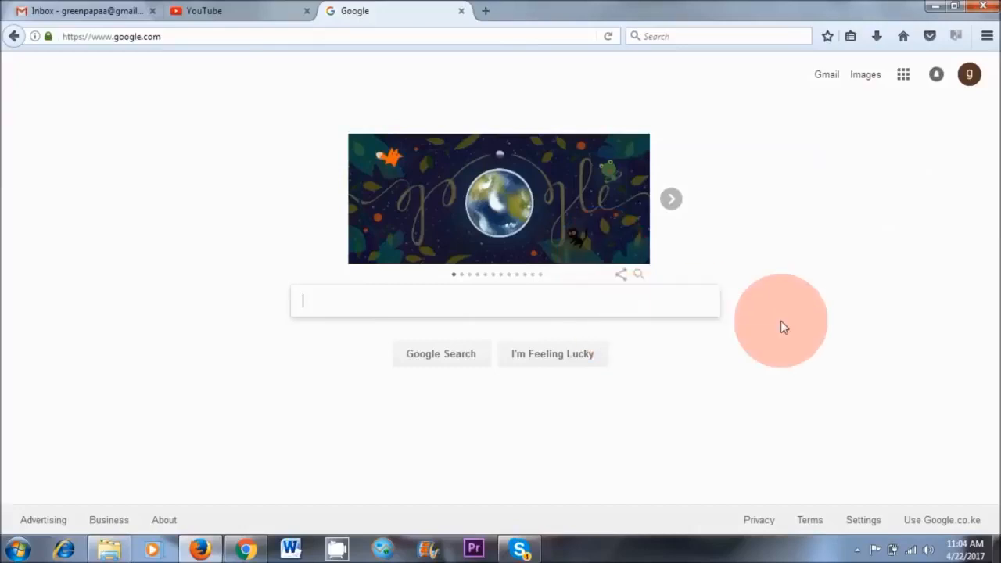
Search Google for adsense and open the AdSense account through the Google AdSense login result.
type("adsense")
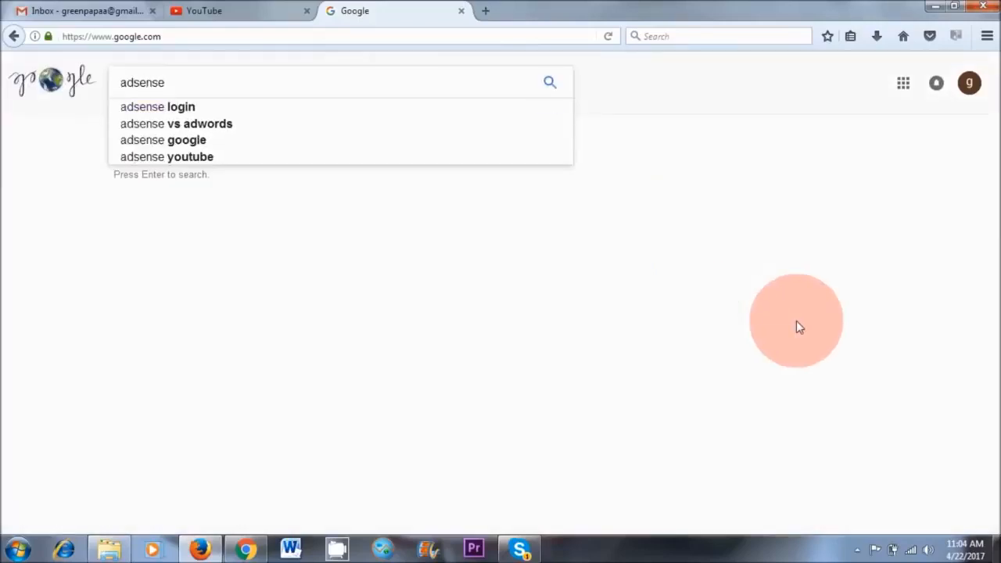
key("Return")
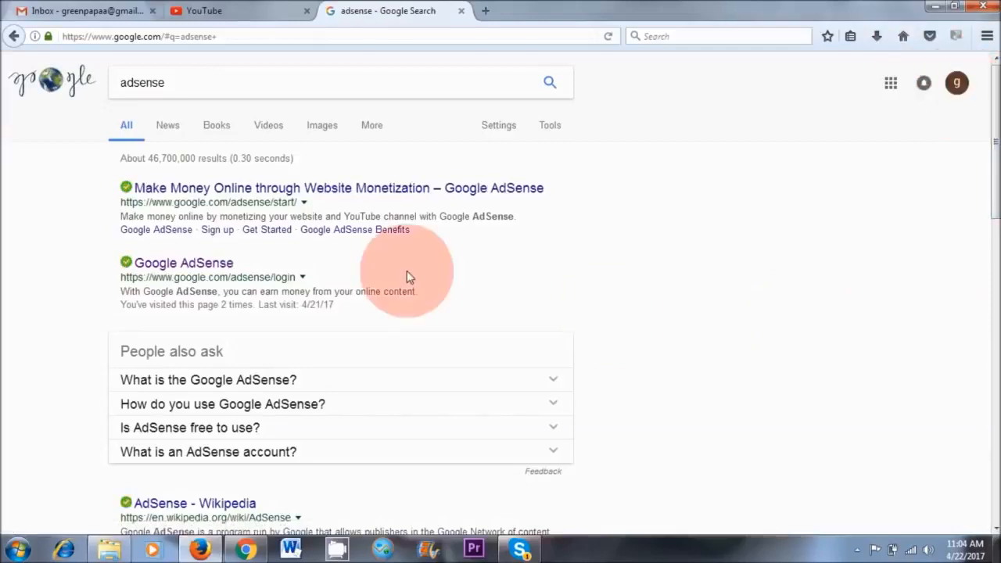
left_click(170, 266)
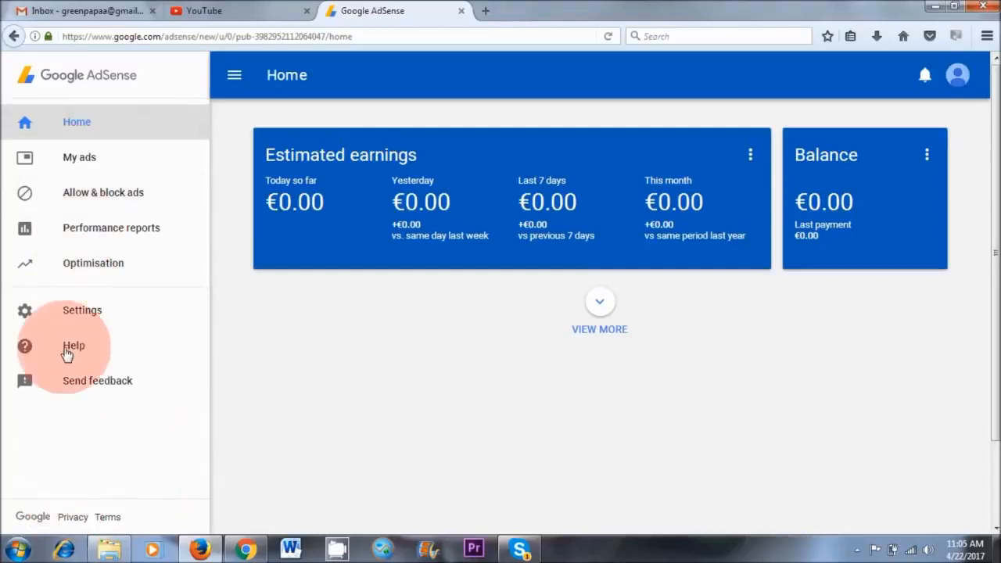
Add a new site under My Sites in the AdSense settings, using the copied site URL.
left_click(74, 310)
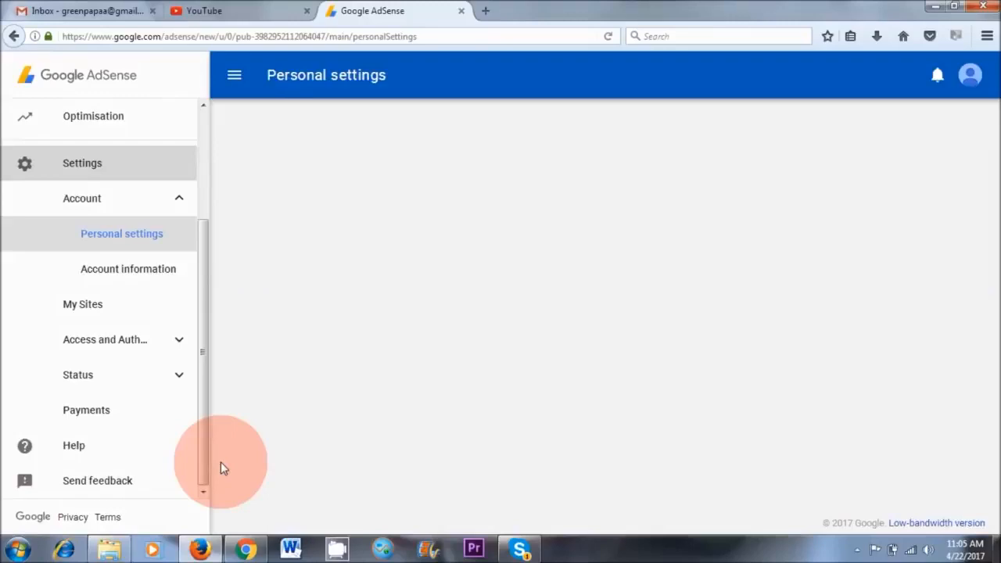
left_click(83, 311)
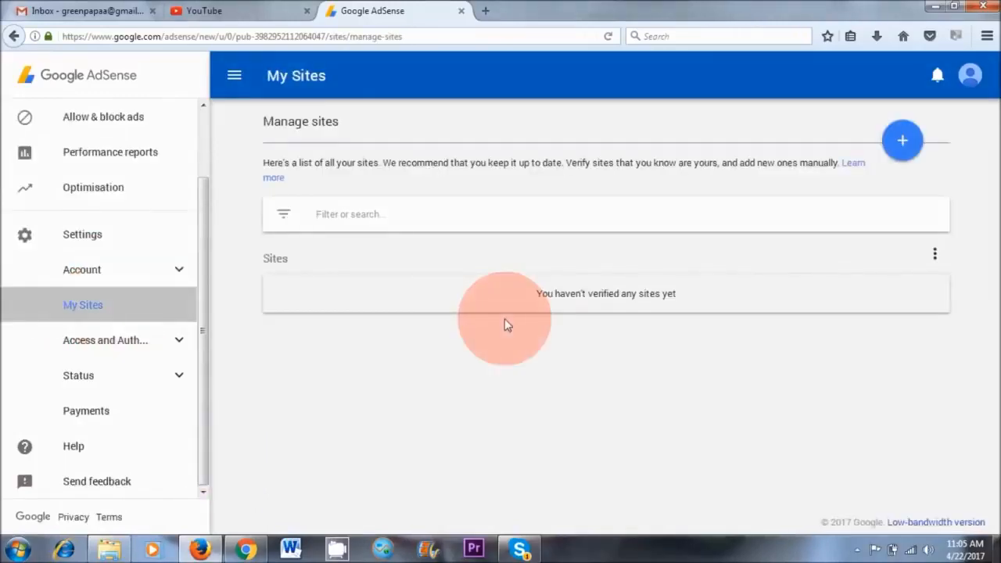
left_click(900, 145)
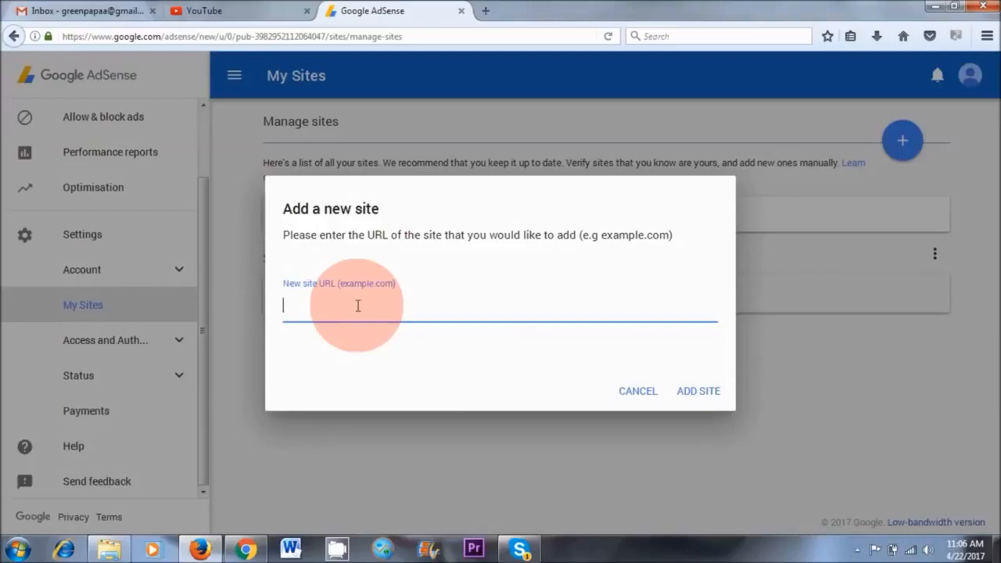
type("http://www.naturalvita.net/")
left_click(700, 392)
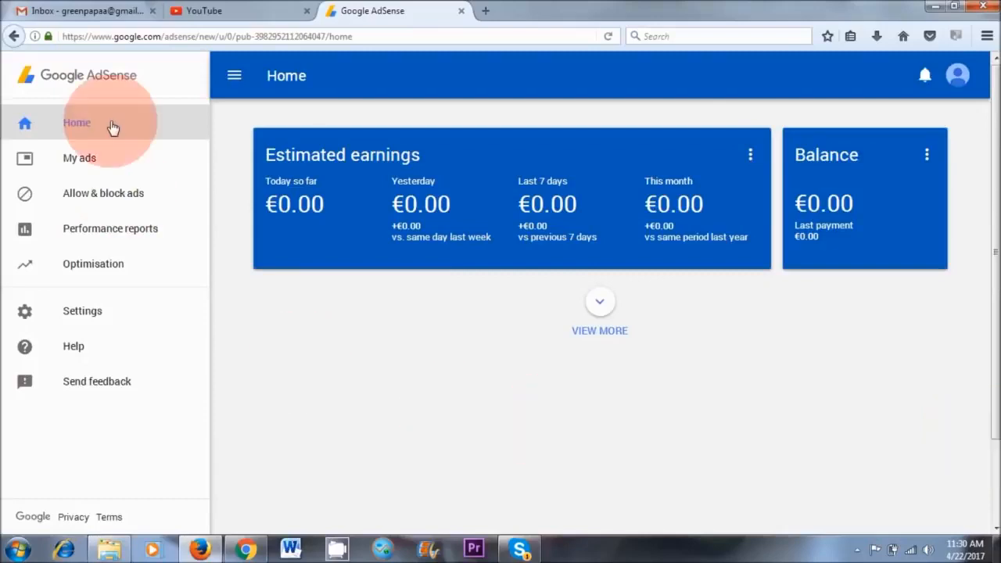
Start a new content ad unit in AdSense and name it ad 1.
left_click(79, 159)
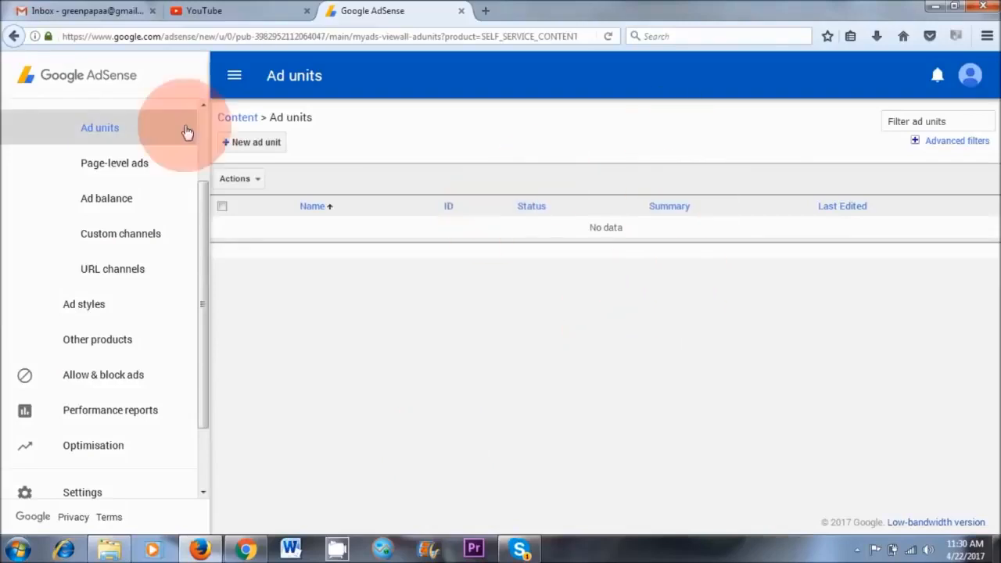
left_click(255, 142)
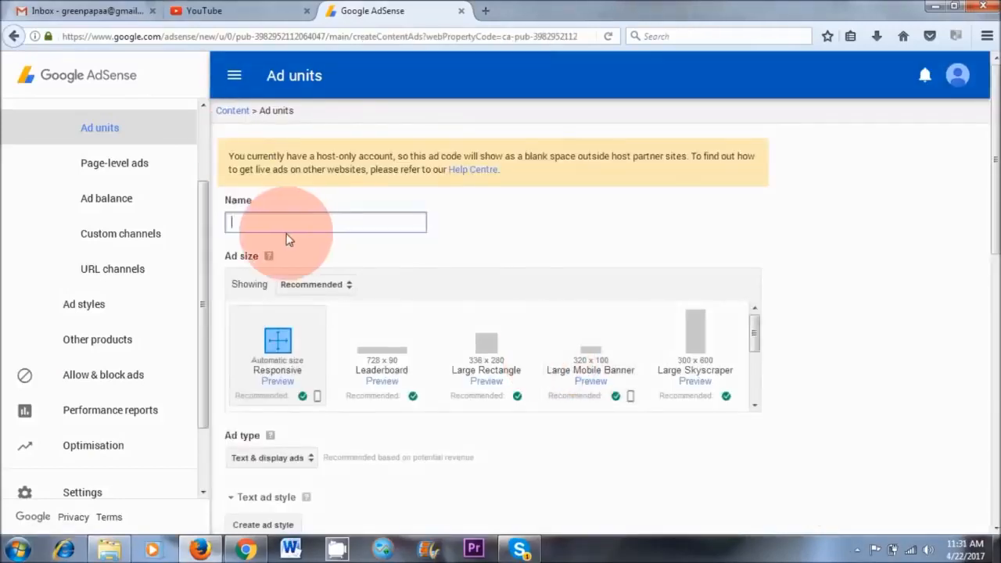
type("ad 1")
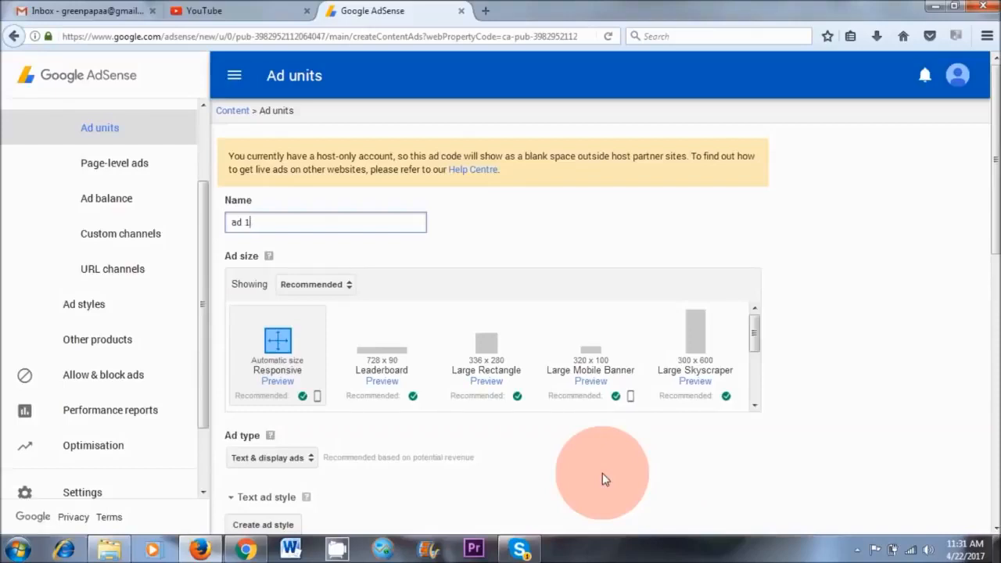
Switch to Chrome and examine where the sidebar ads are placed on the Naturalvita blog post about the meditation retreat.
left_click(245, 549)
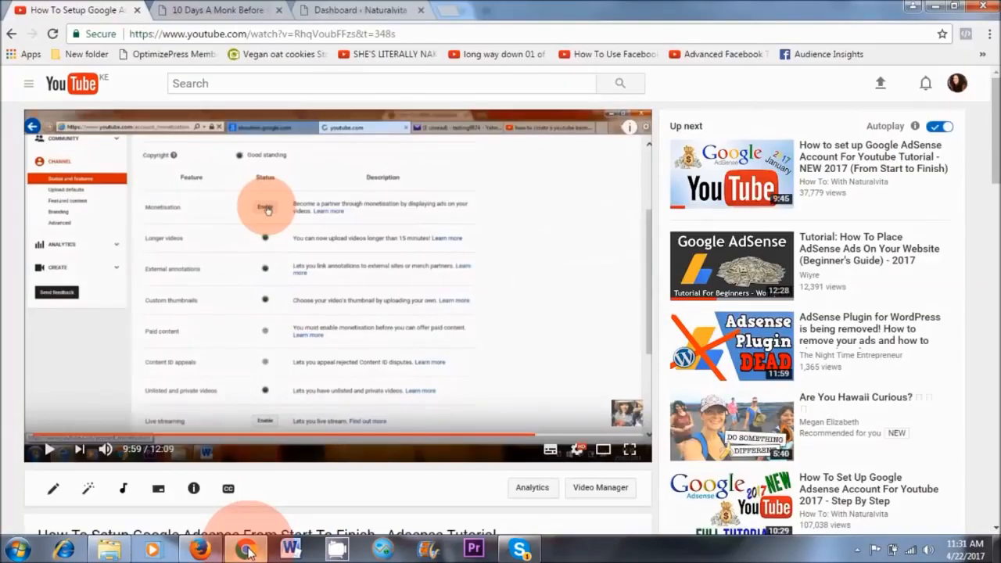
left_click(219, 11)
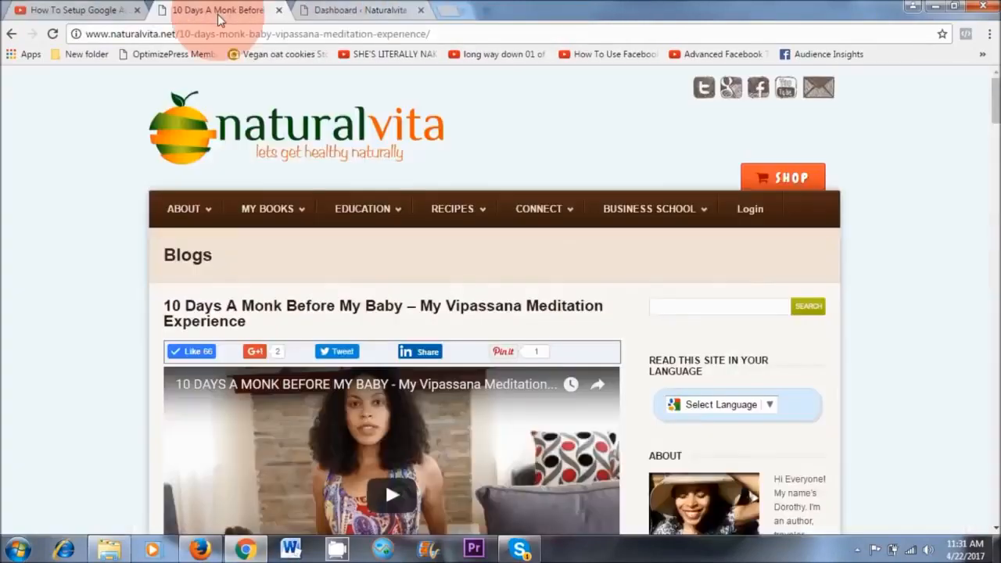
scroll(793, 270, "down", 4)
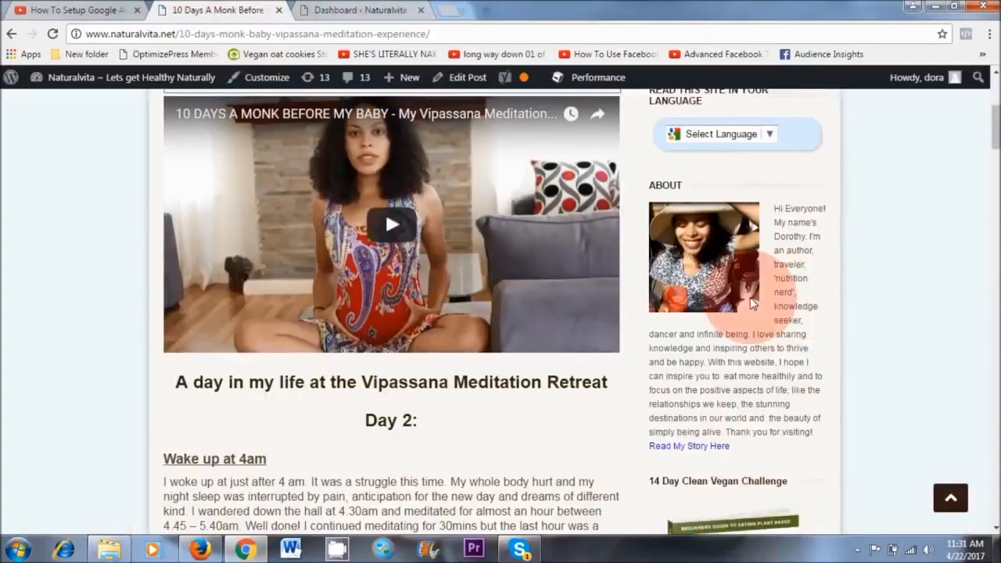
scroll(752, 360, "down", 15)
scroll(755, 428, "down", 5)
scroll(750, 424, "down", 3)
scroll(871, 432, "down", 5)
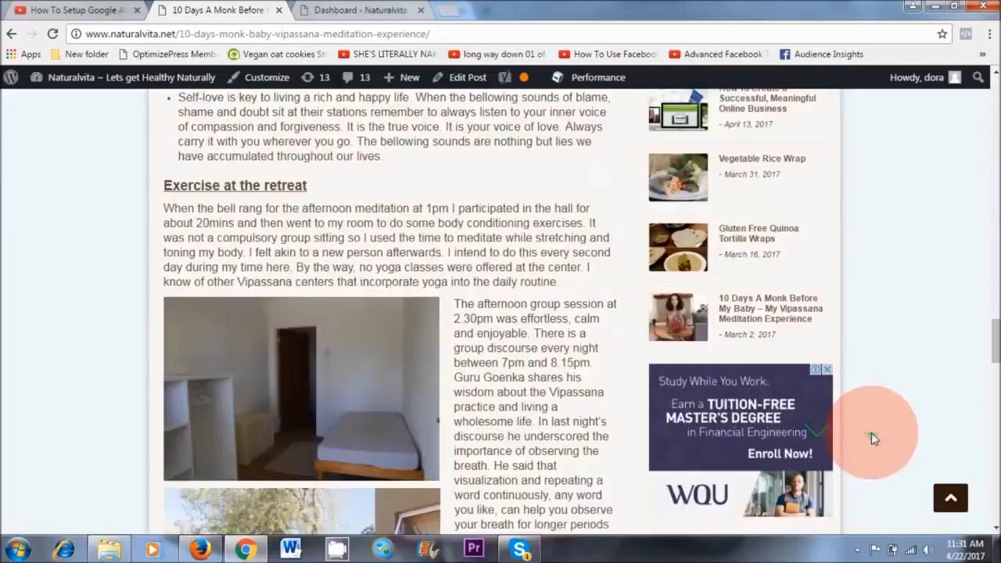
scroll(871, 432, "down", 3)
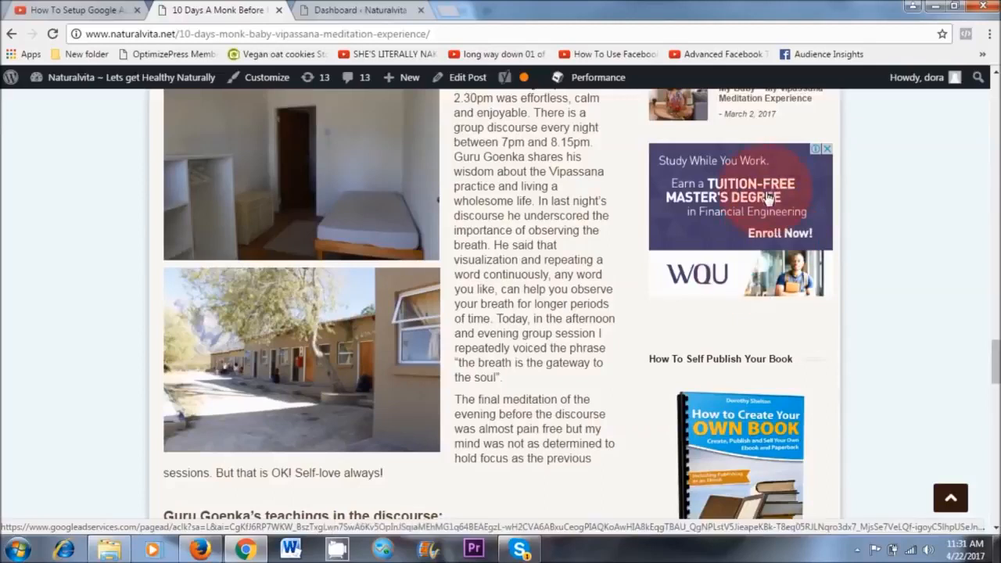
Return to AdSense in Firefox and show the Rectangular ad sizes for ad 1, with the 336 x 280 Large Rectangle selected.
left_click(201, 547)
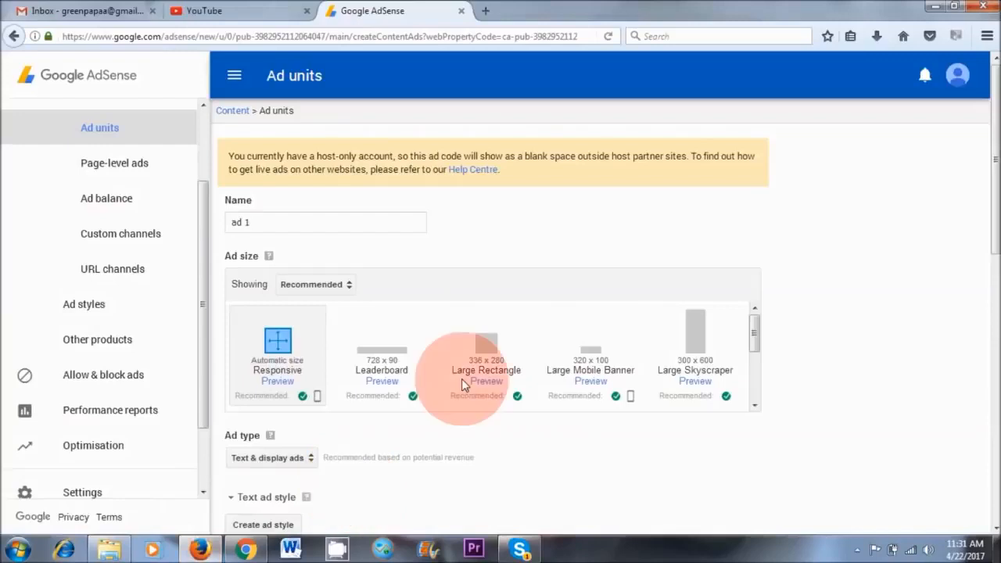
left_click(344, 287)
left_click(336, 353)
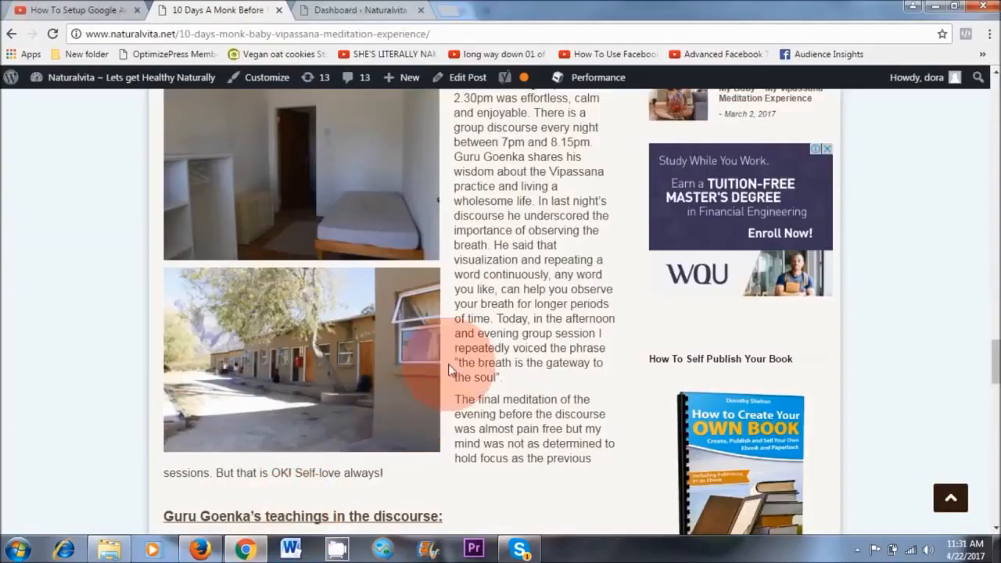
Look over the Naturalvita blog post and its sidebar ads in Chrome, and return to AdSense in Firefox.
scroll(449, 369, "up", 10)
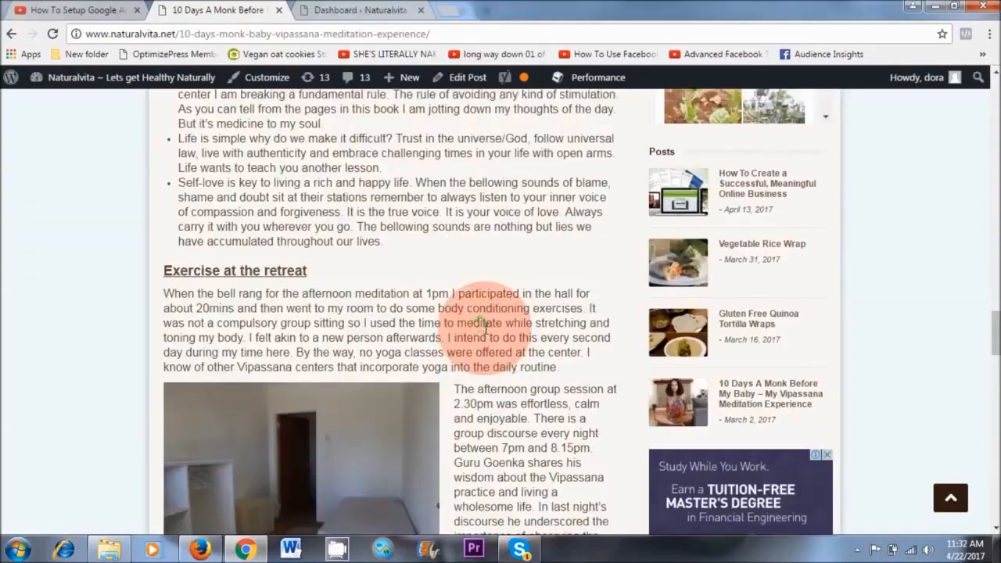
scroll(297, 223, "up", 5)
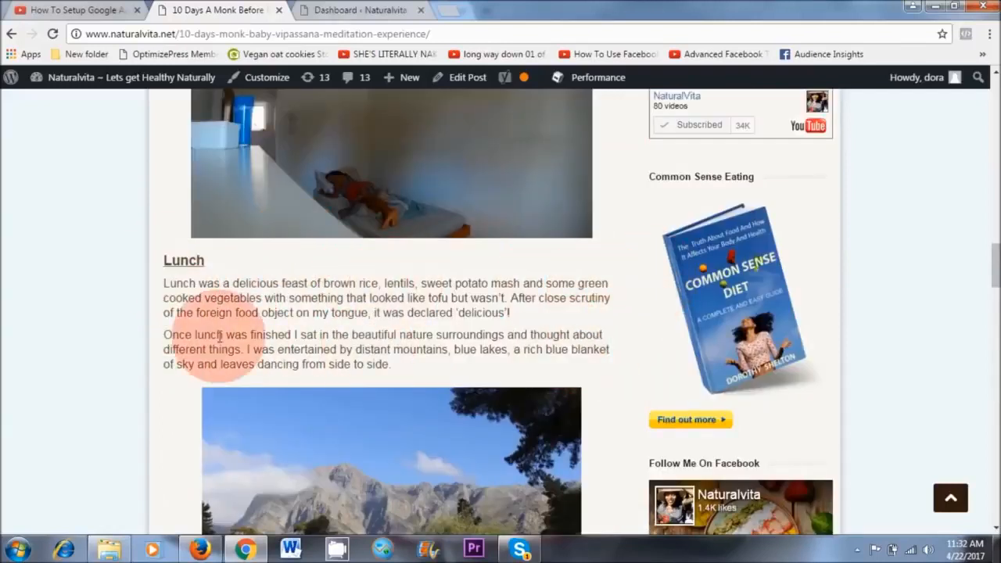
left_click(200, 549)
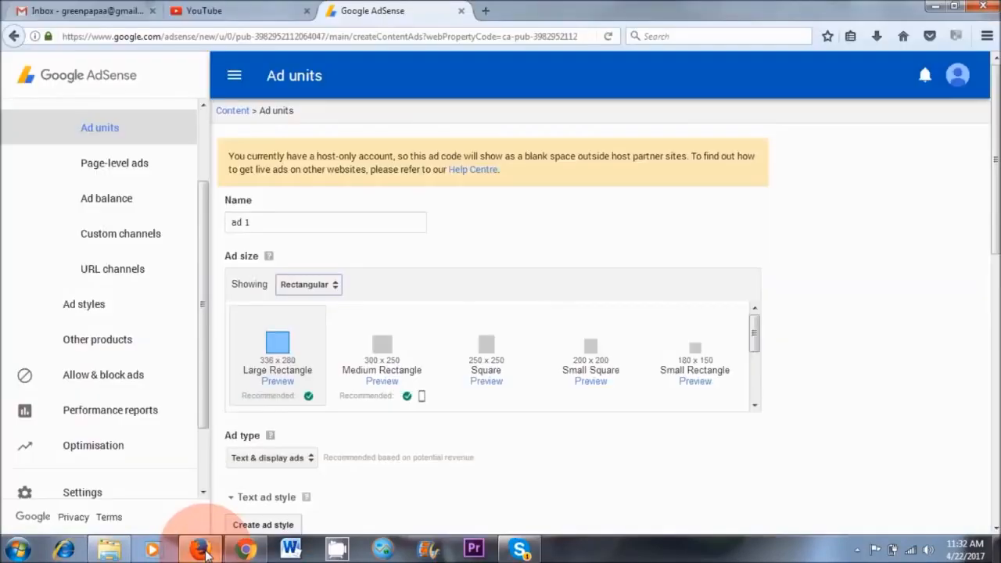
Browse the Horizontal banner sizes for ad 1, and choose the 250 x 250 Square from the Rectangular sizes.
left_click(304, 291)
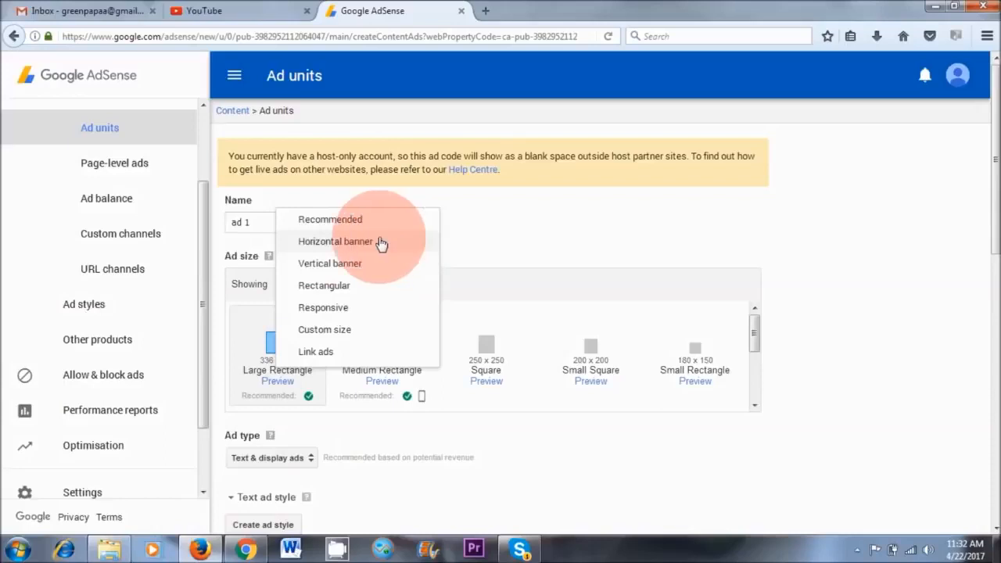
left_click(353, 241)
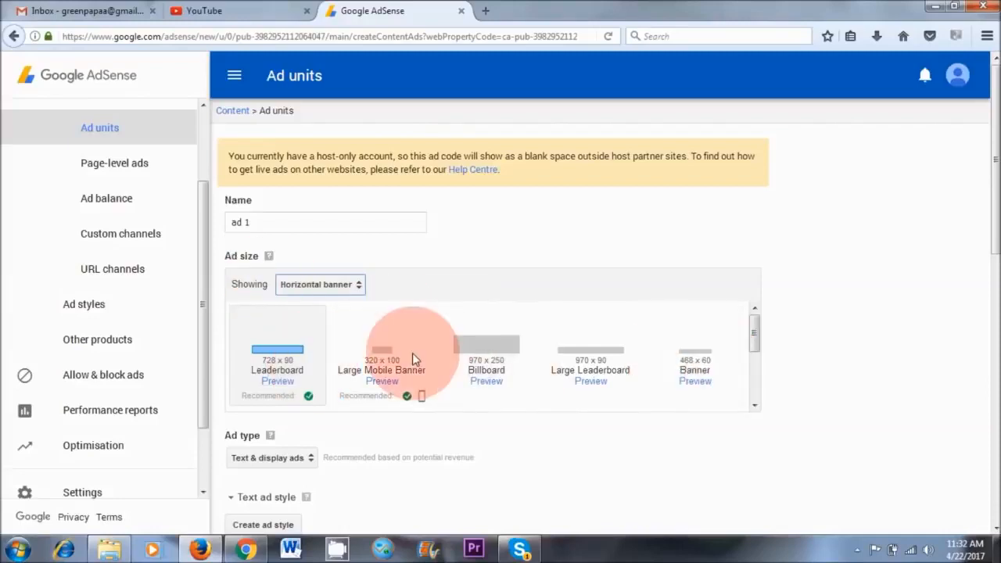
left_click(354, 285)
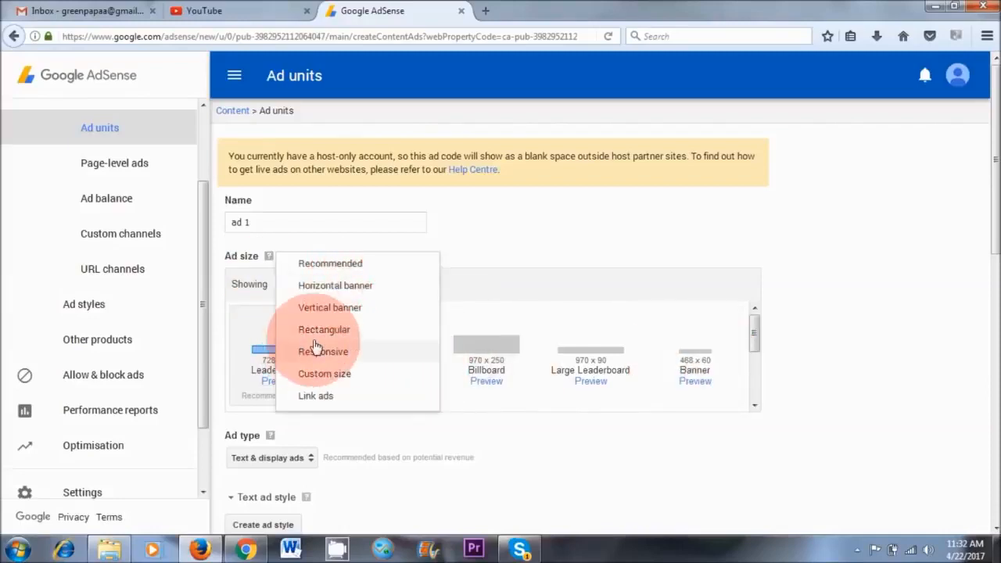
left_click(344, 333)
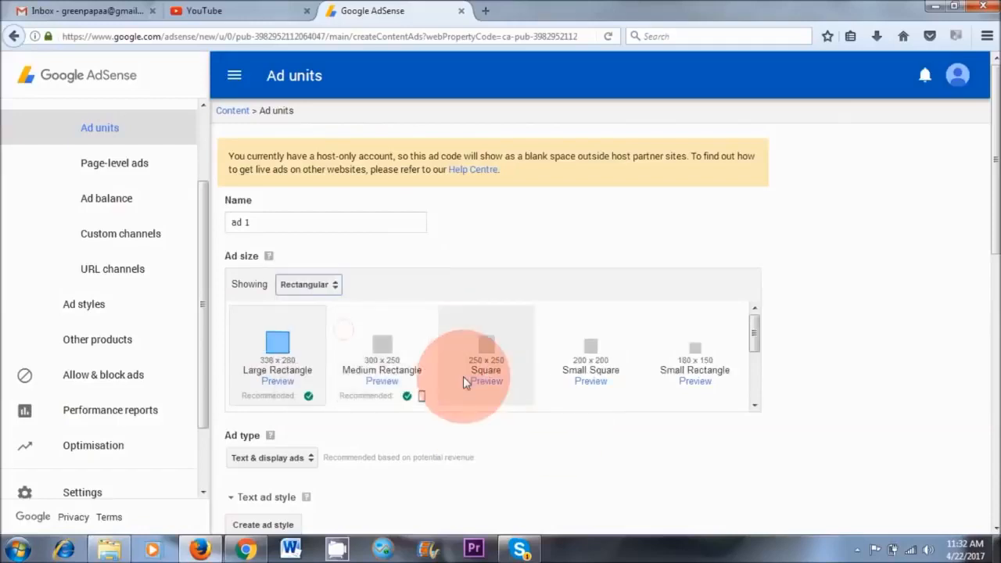
left_click(495, 373)
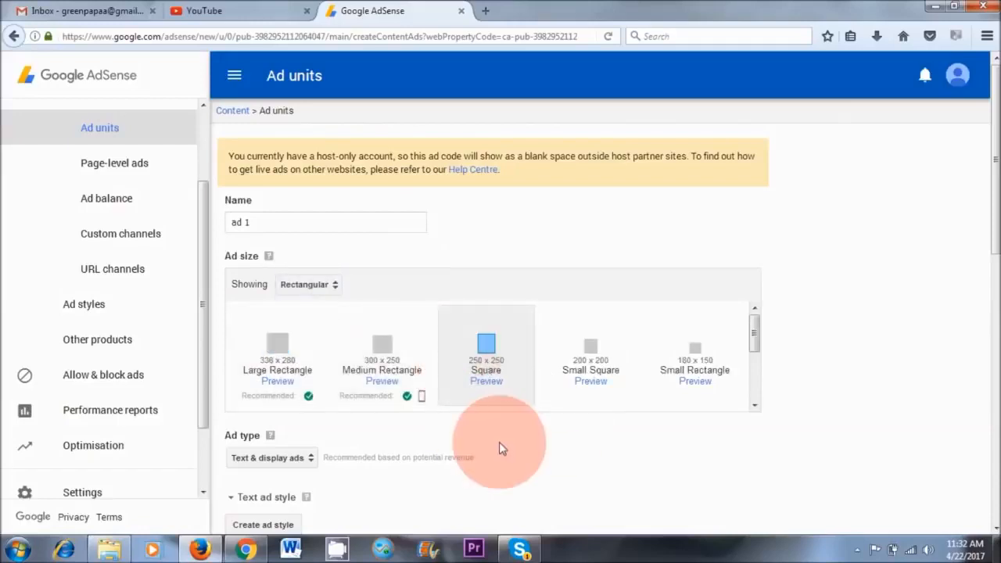
Check the blog page in Chrome, and select the Minimalist text ad style for ad 1 in AdSense.
scroll(499, 444, "down", 3)
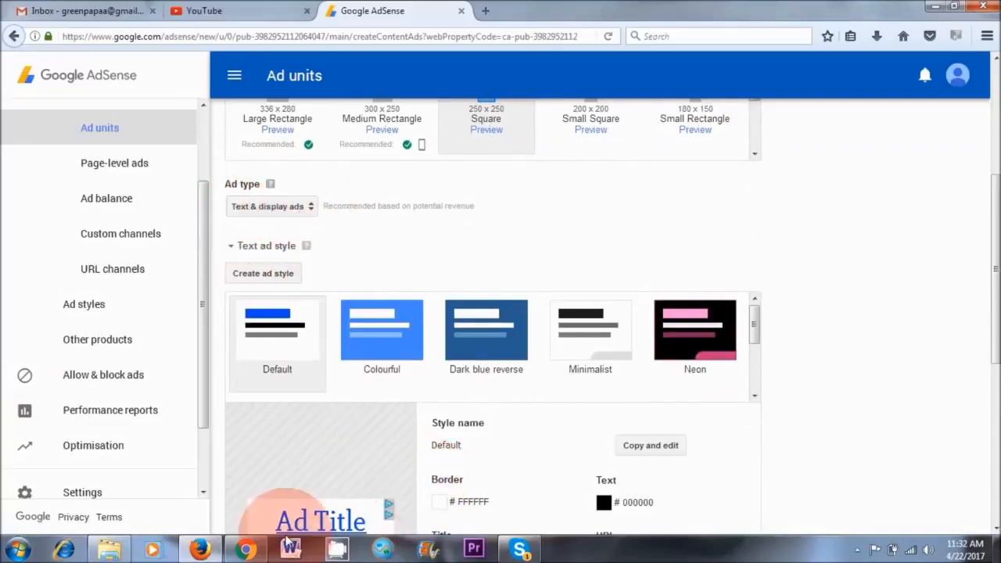
left_click(248, 549)
scroll(859, 378, "down", 10)
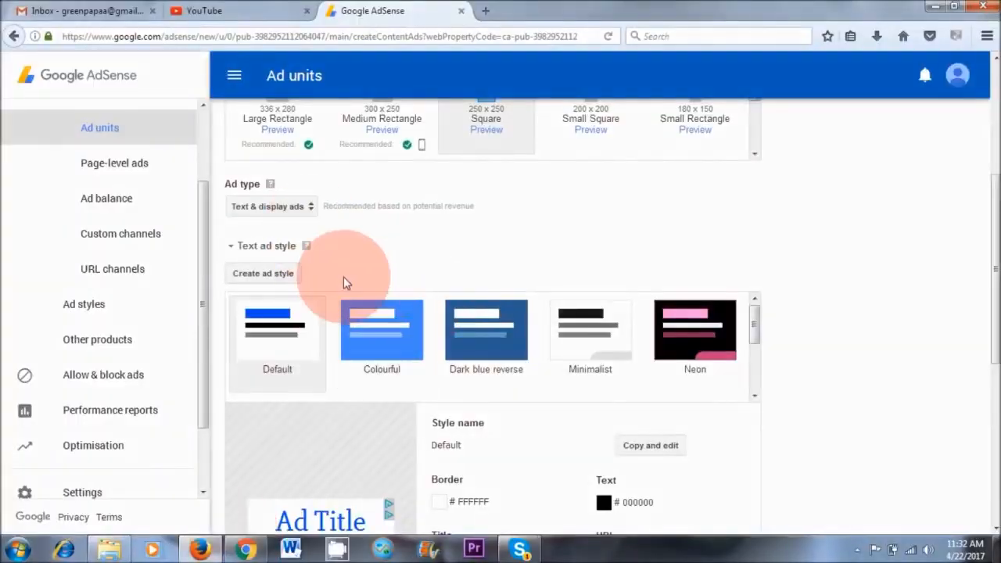
left_click(266, 245)
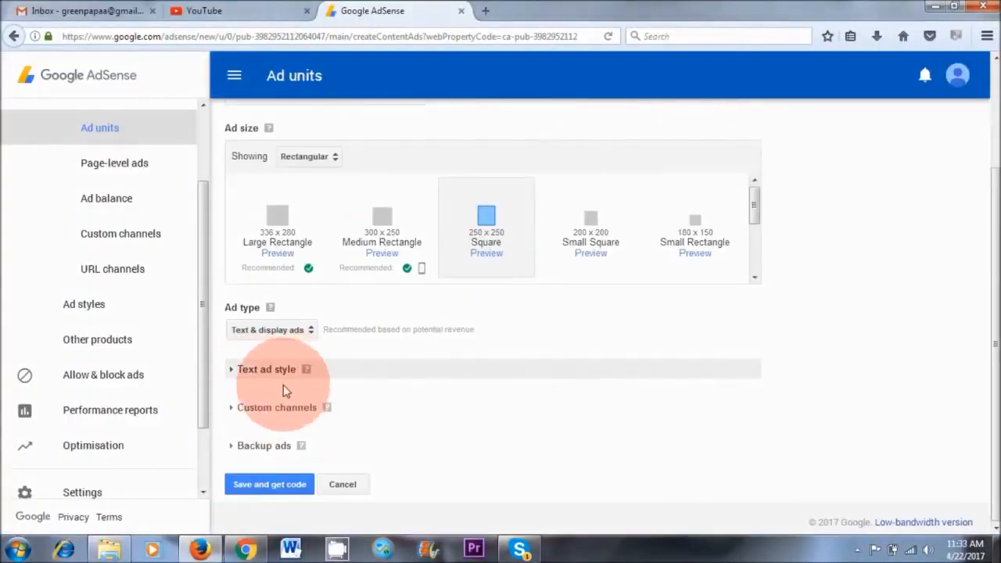
left_click(231, 370)
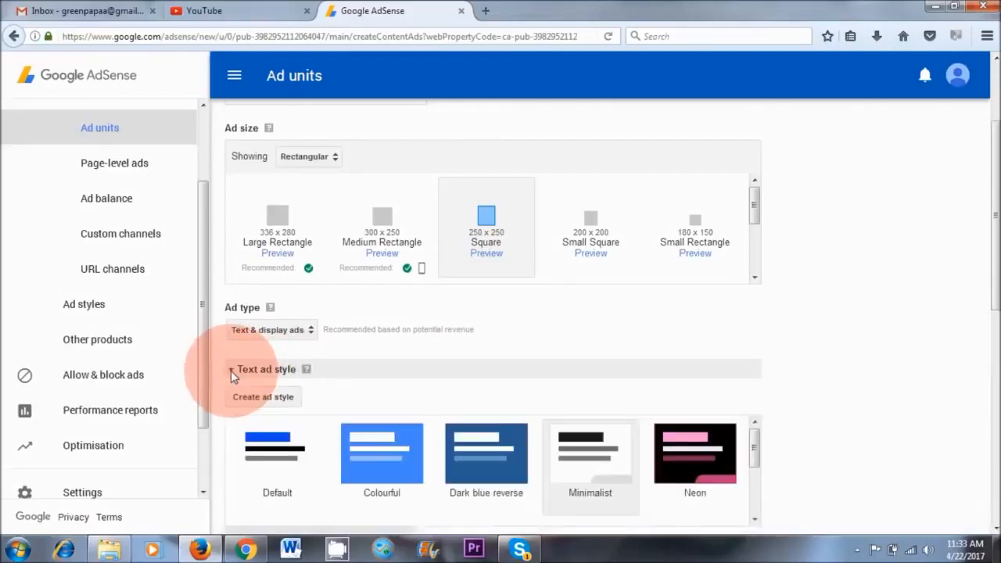
scroll(487, 368, "down", 5)
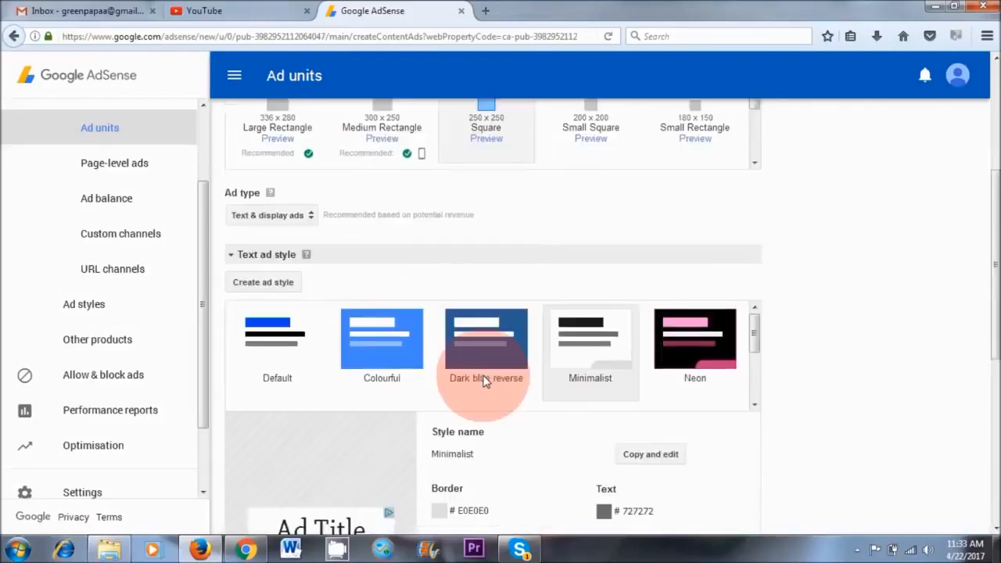
Make an editable copy of the Minimalist text ad style and name it ad 1.
left_click(648, 321)
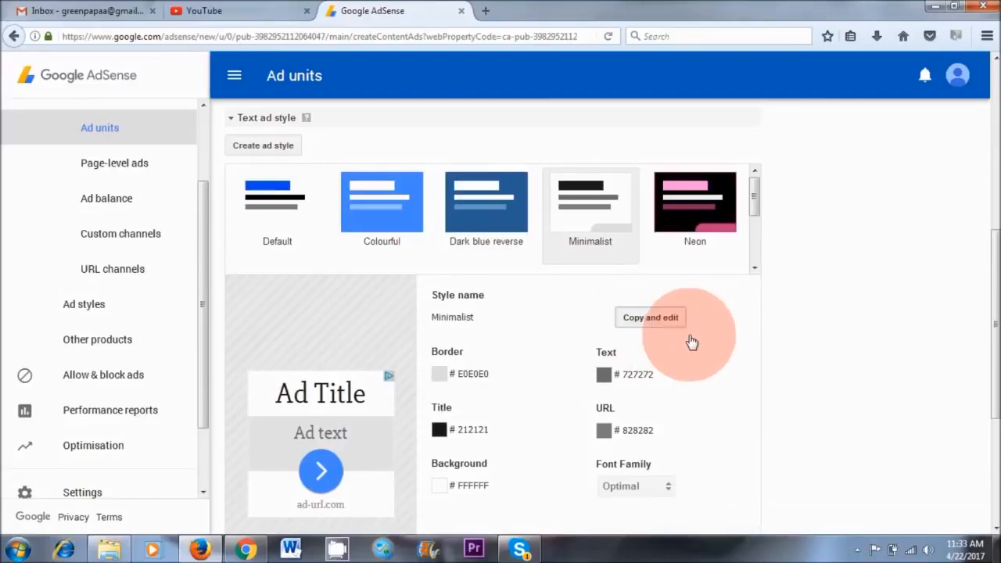
left_click(514, 317)
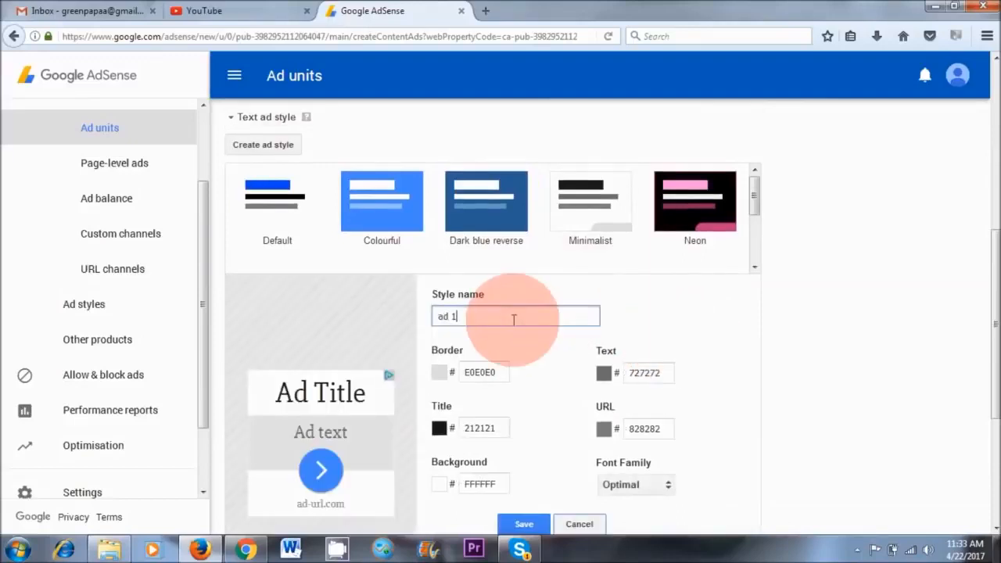
left_click(692, 313)
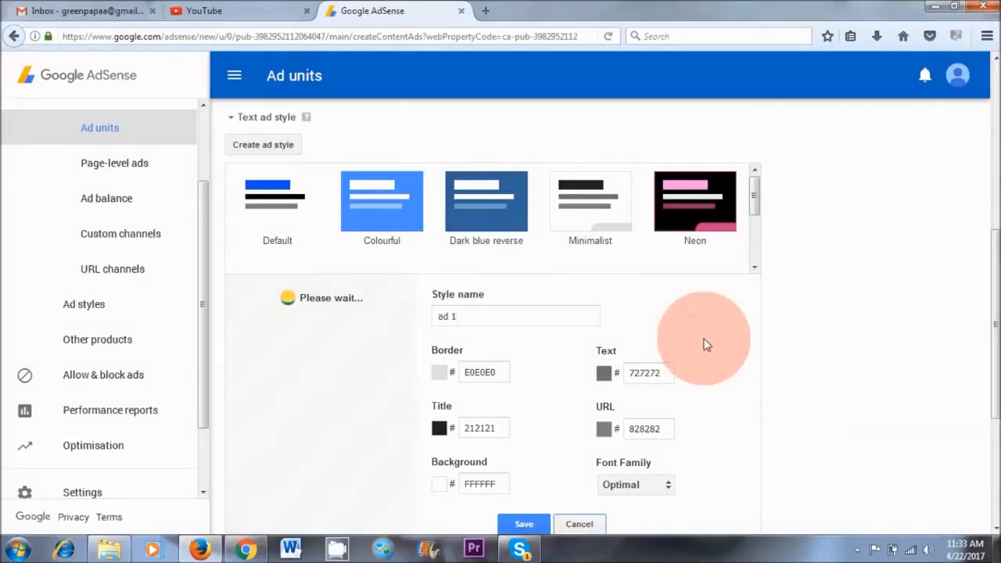
Set the ad style's text colour to purple 800080 and save the style.
scroll(625, 320, "down", 3)
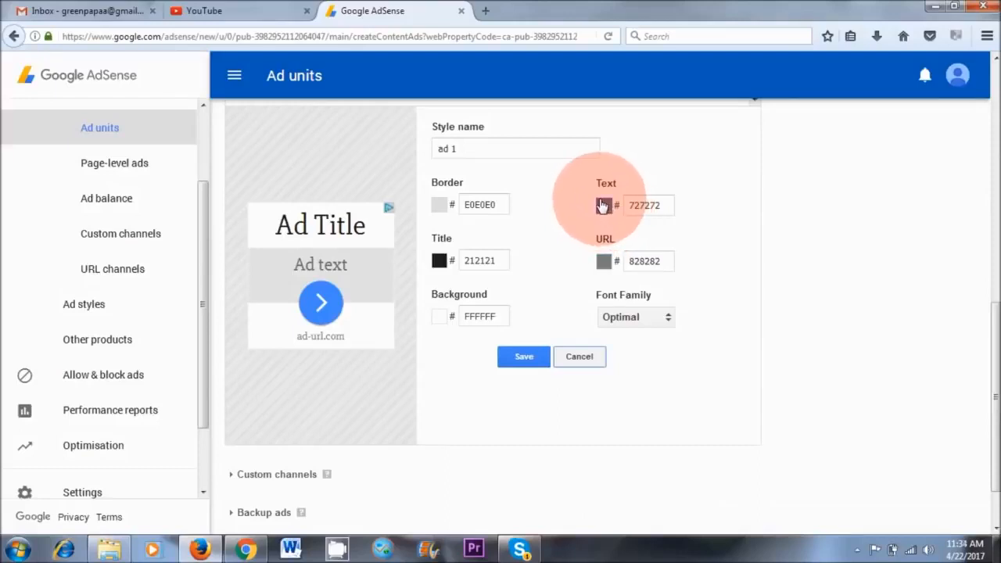
left_click(603, 206)
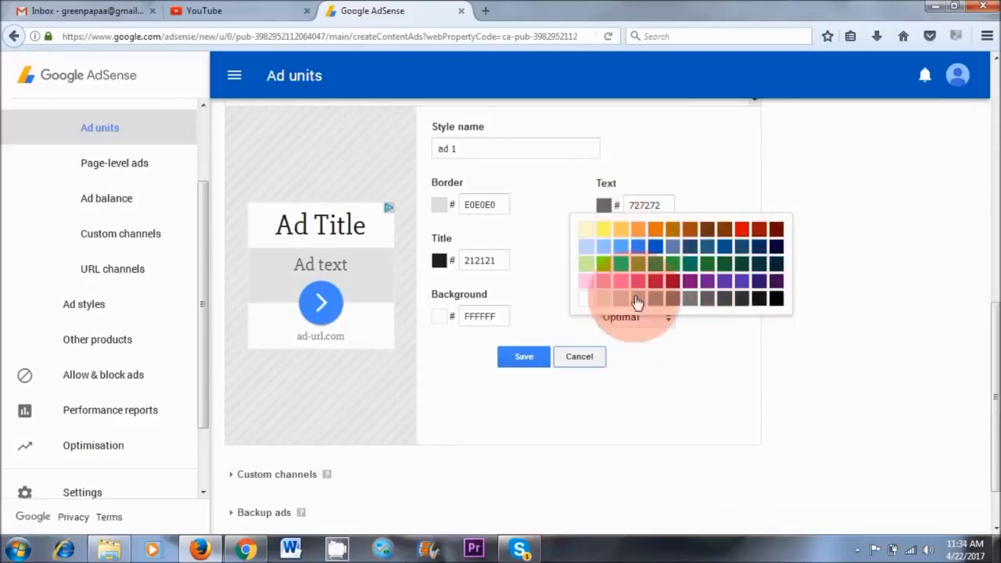
left_click(689, 280)
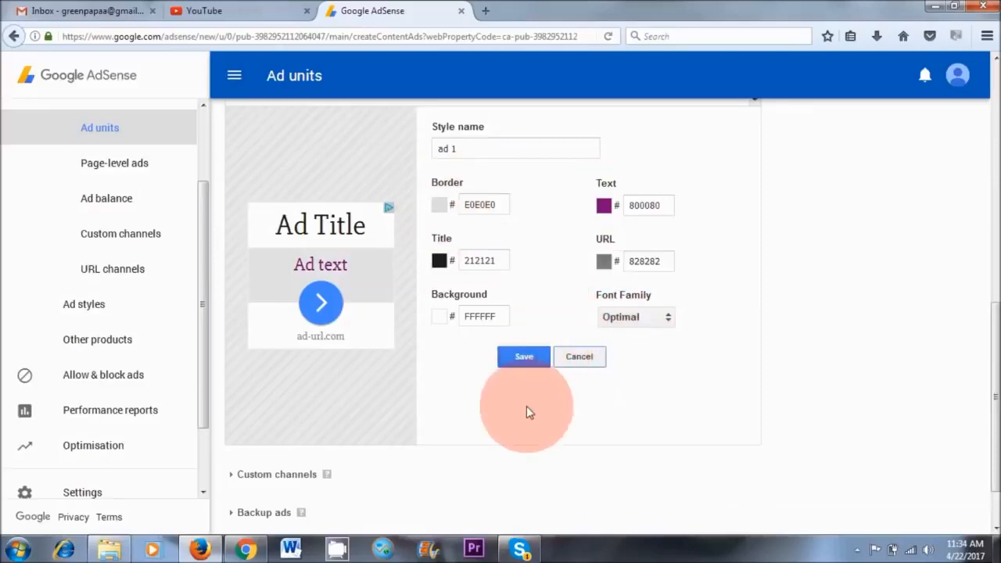
left_click(522, 355)
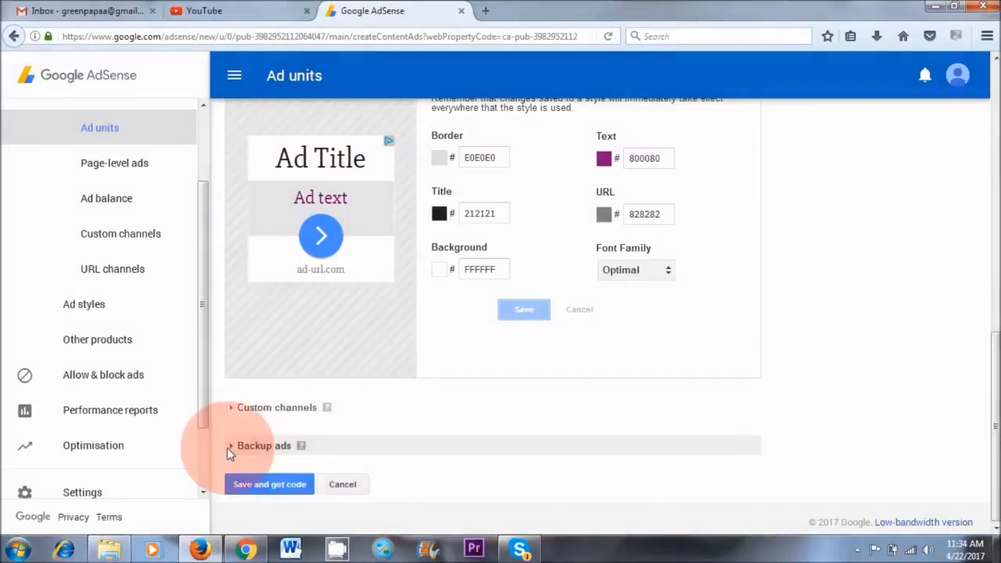
Expand the backup ads settings, keep Show blank space, and save the ad unit to get its code.
left_click(227, 446)
scroll(230, 442, "down", 1)
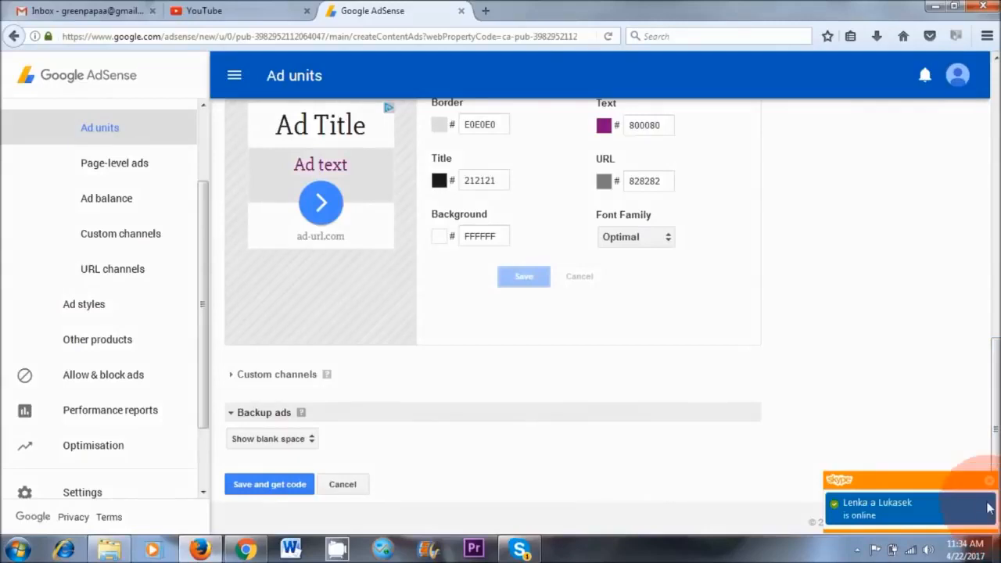
left_click(990, 483)
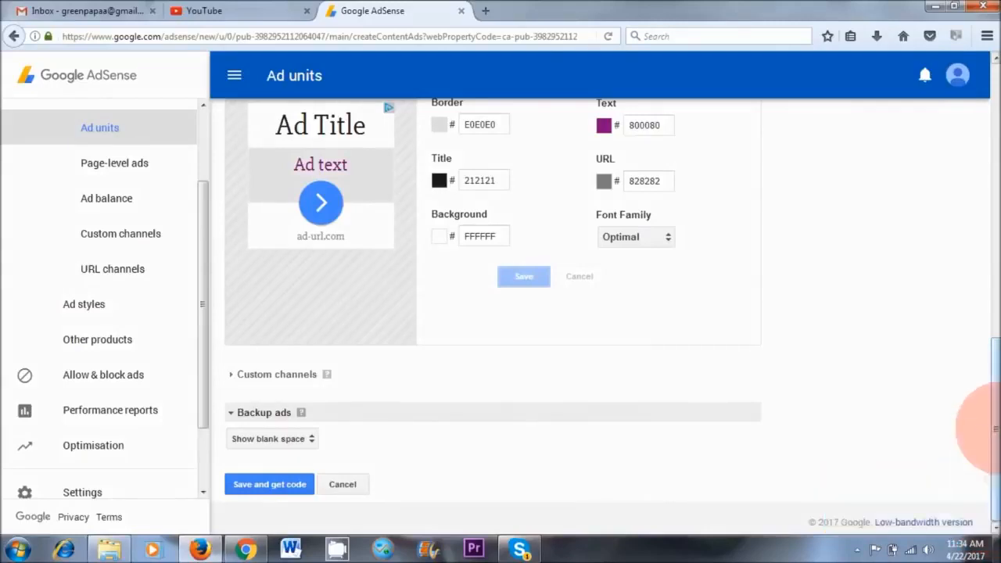
left_click(266, 485)
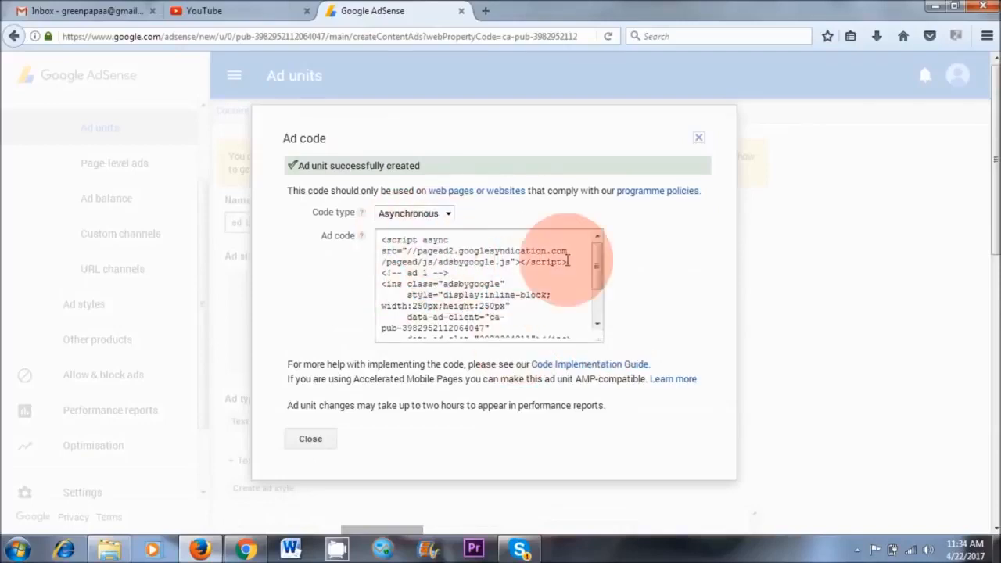
Set the ad code type to Synchronous and copy the complete ad code.
left_click(428, 214)
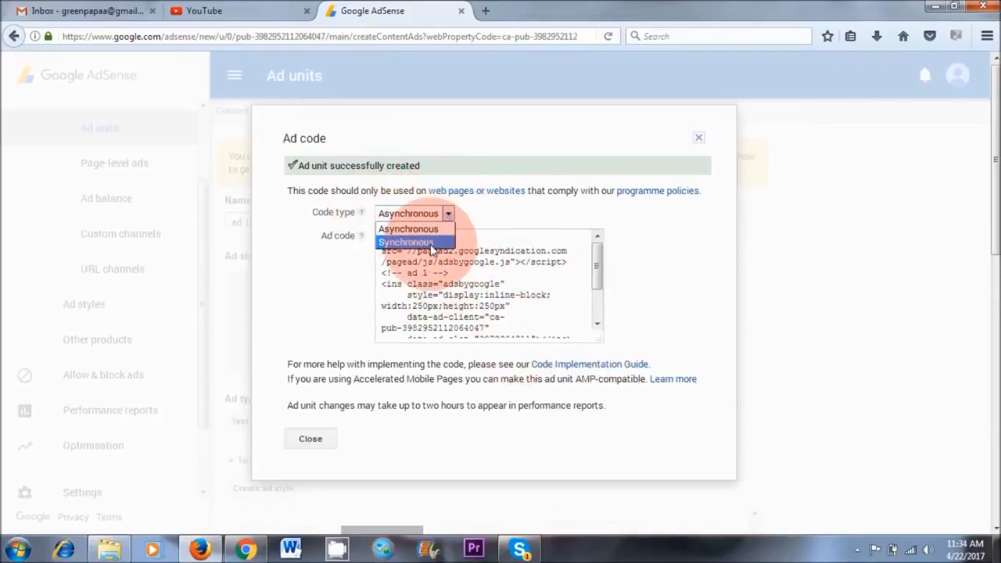
left_click(431, 242)
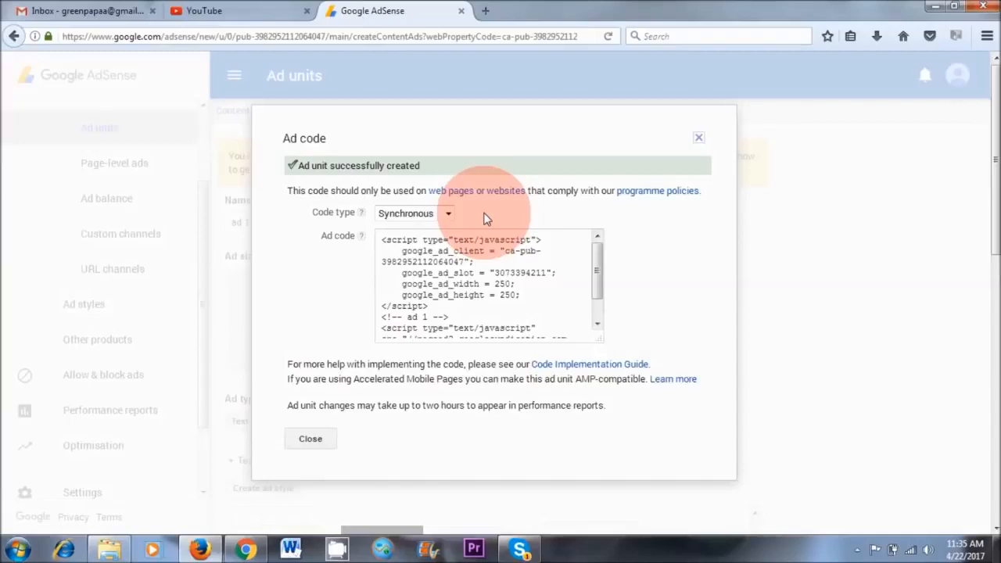
left_click(439, 252)
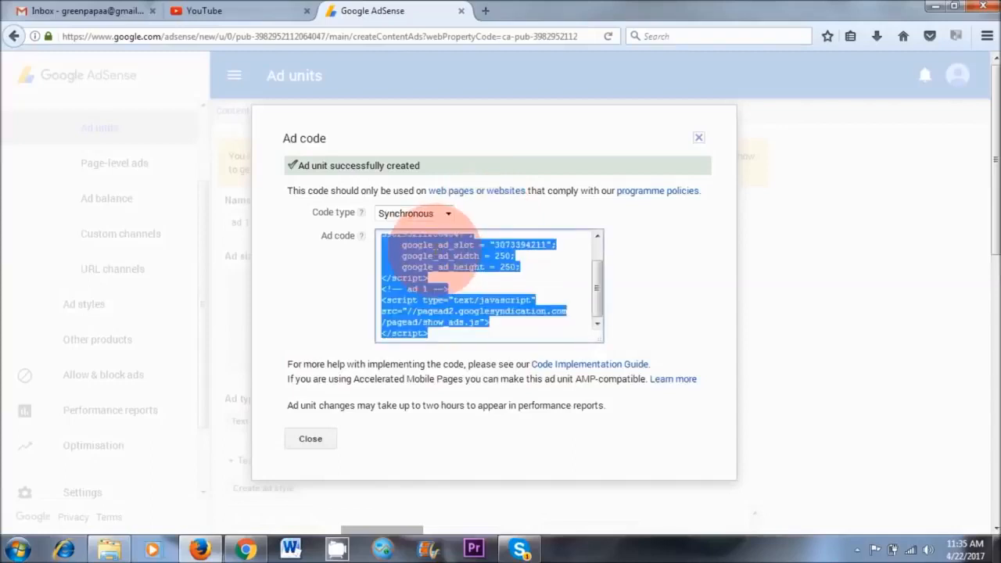
right_click(457, 252)
left_click(478, 302)
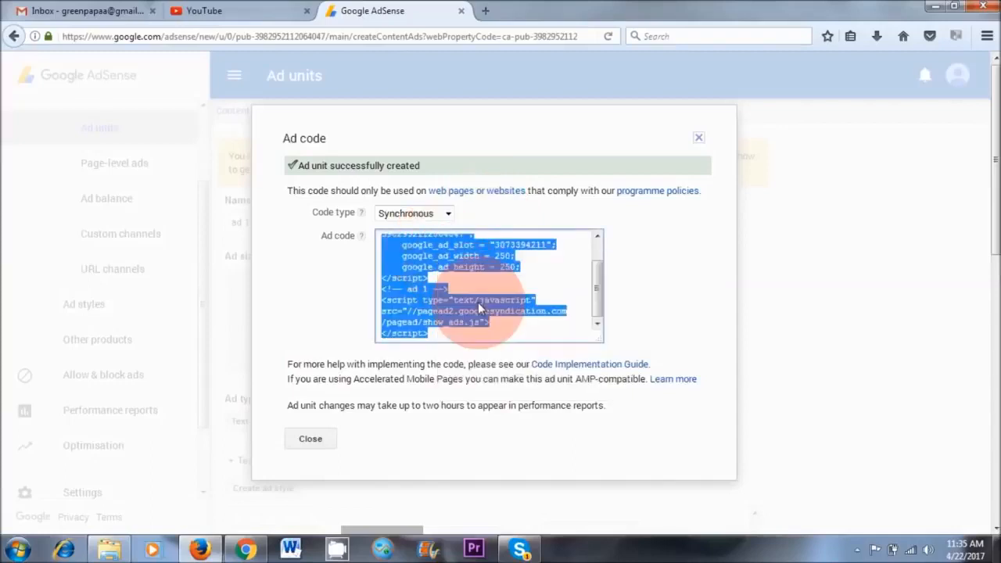
Switch to Chrome and open the Widgets page in the Naturalvita site's WordPress dashboard.
left_click(244, 549)
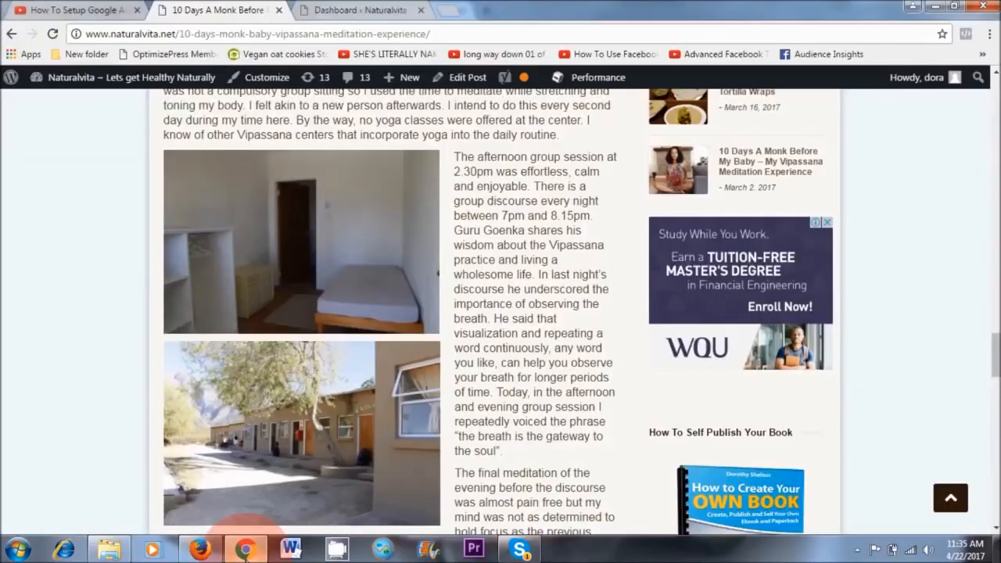
left_click(355, 10)
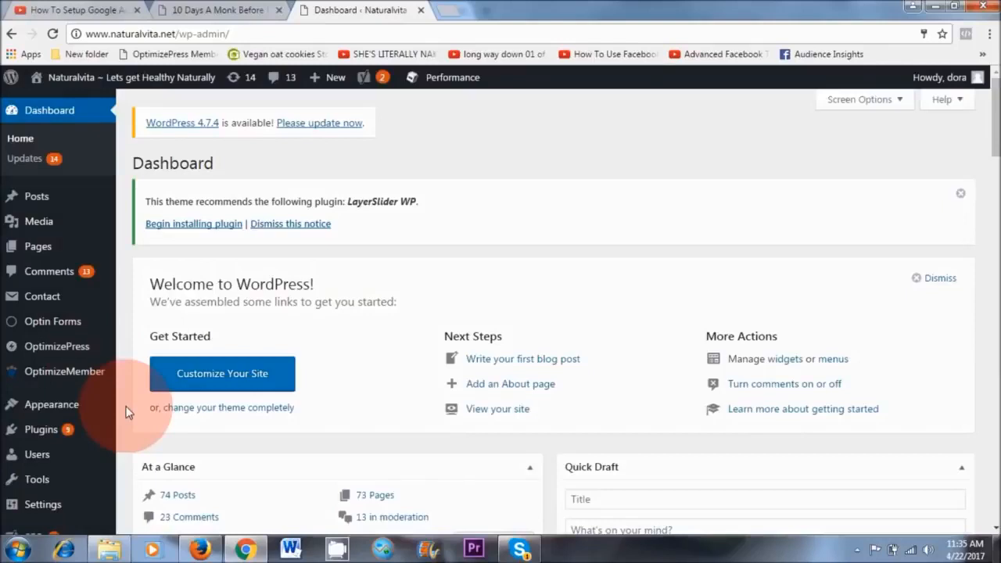
scroll(243, 397, "down", 2)
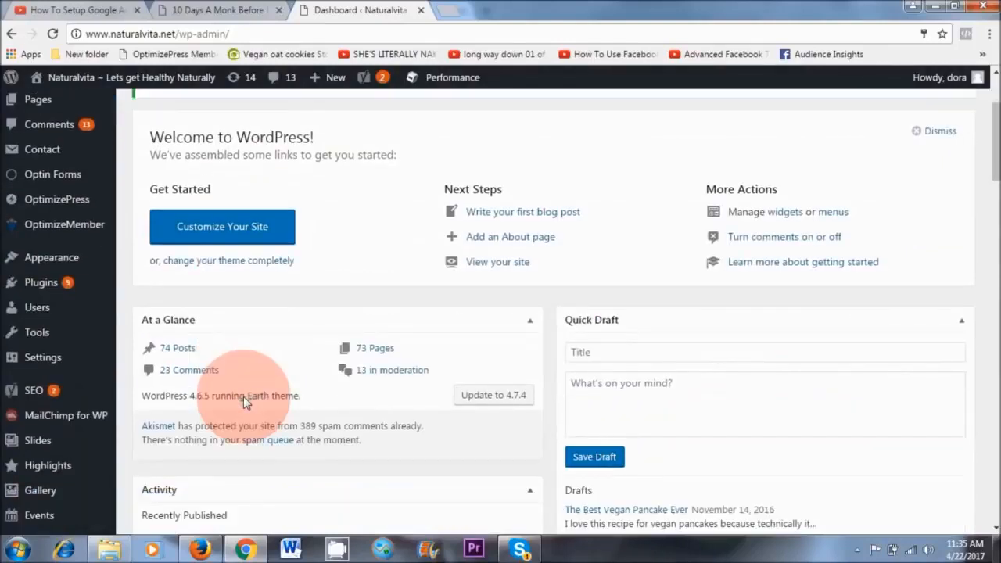
mouse_move(57, 268)
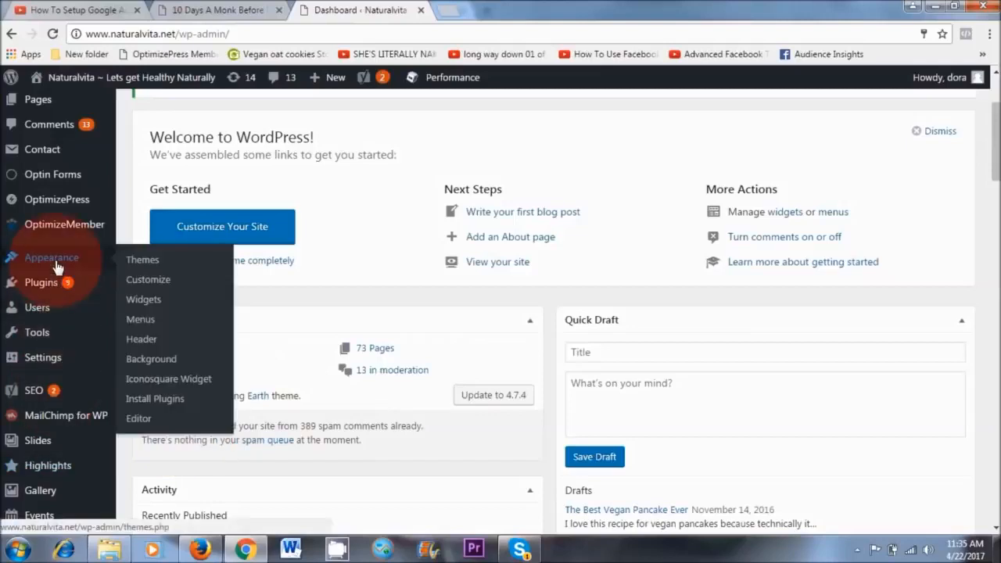
left_click(142, 302)
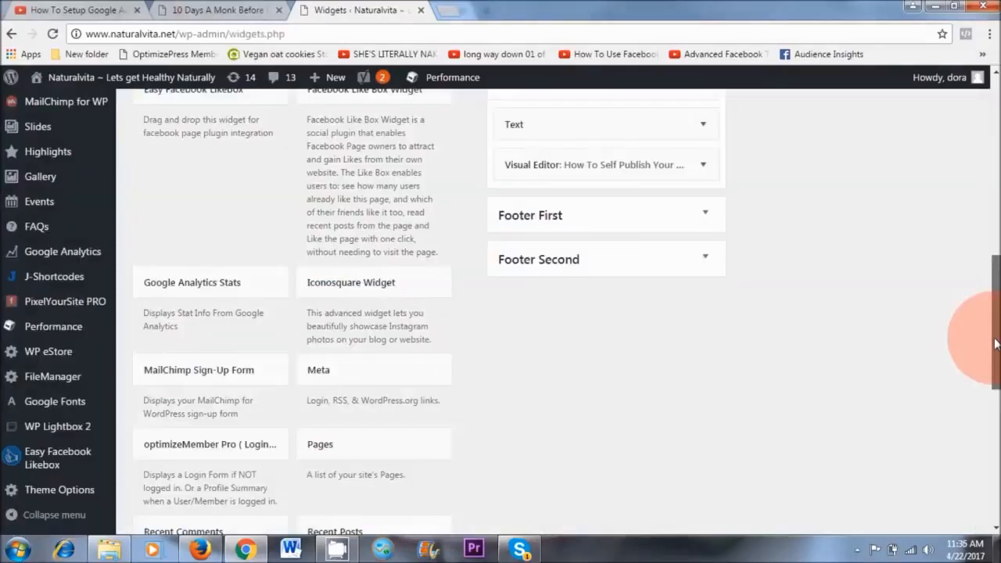
Add a Text widget at the start of the Right Sidebar and paste the copied ad code into its content.
left_click_drag(995, 342, 993, 402)
left_click_drag(321, 401, 531, 338)
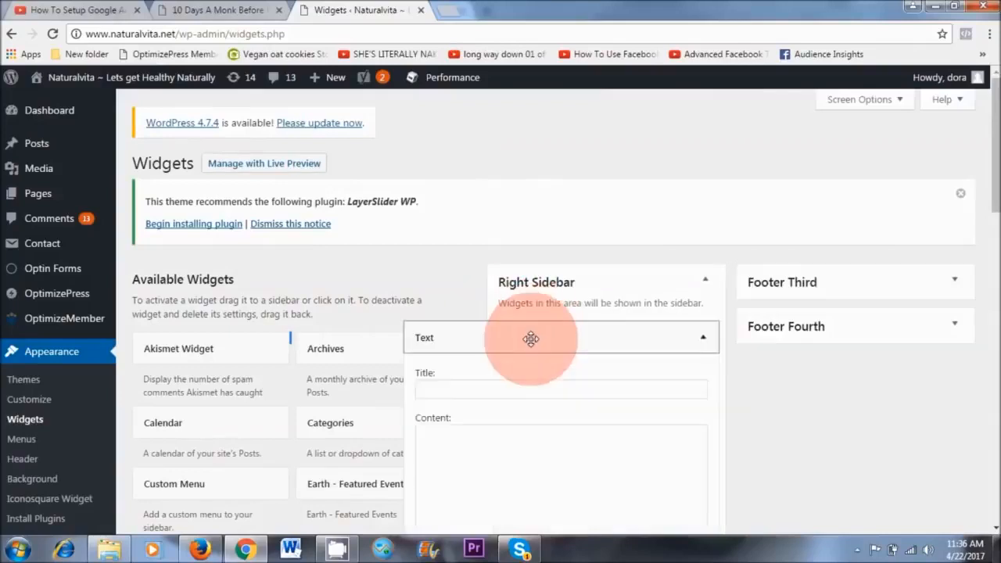
scroll(695, 187, "down", 3)
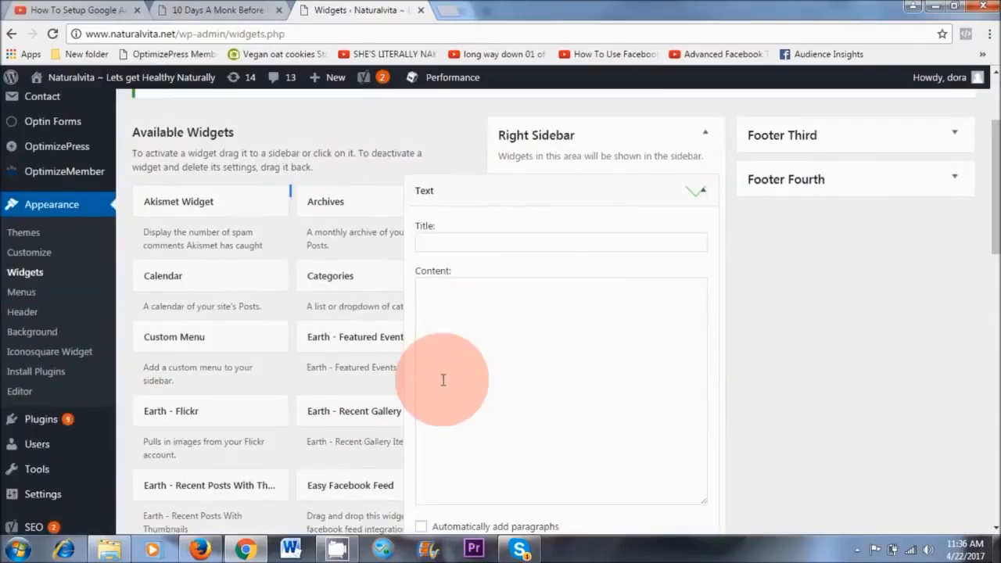
left_click(460, 284)
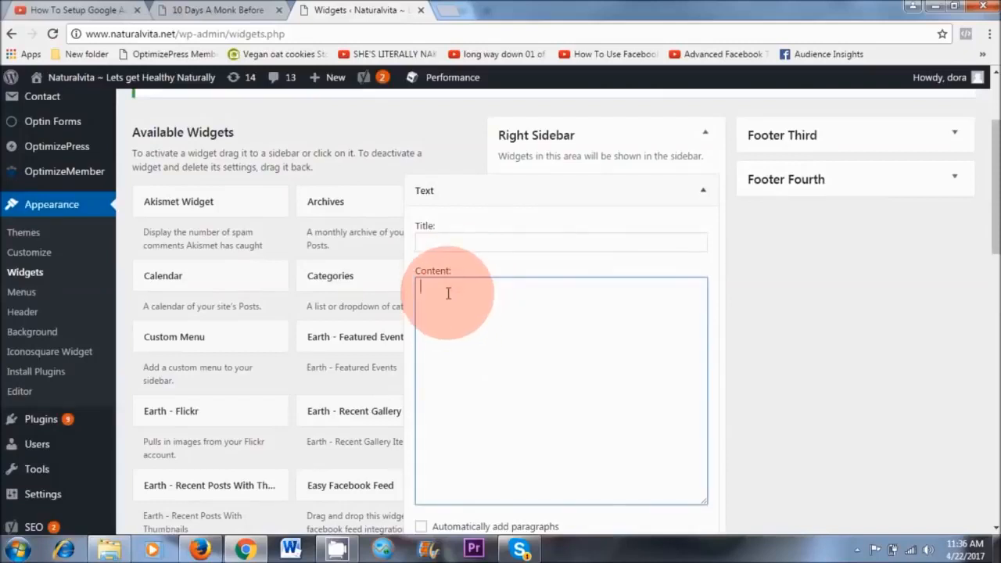
right_click(448, 293)
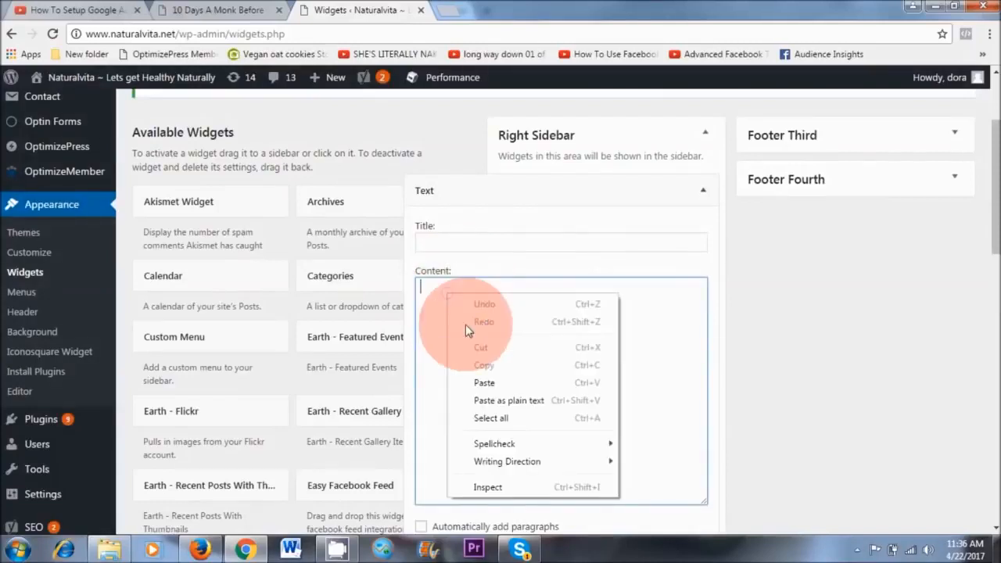
left_click(479, 383)
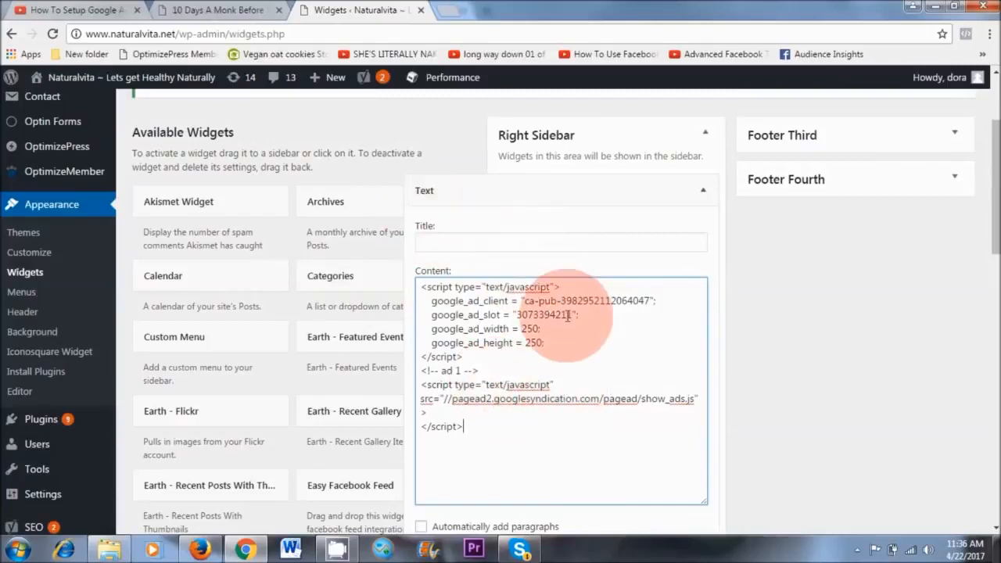
Save the new Text widget holding the ad code and collapse it.
scroll(480, 313, "down", 3)
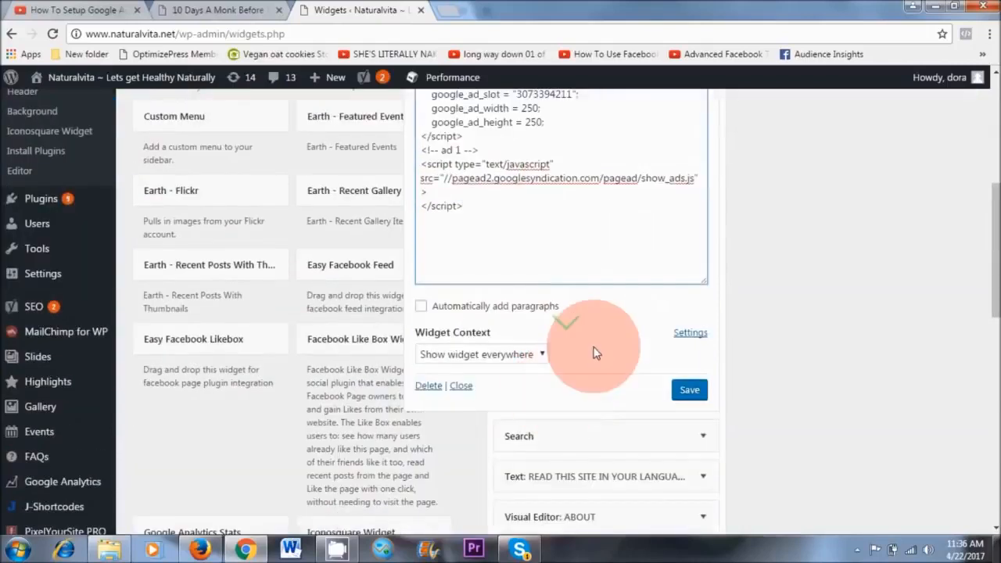
left_click(688, 395)
scroll(795, 447, "up", 3)
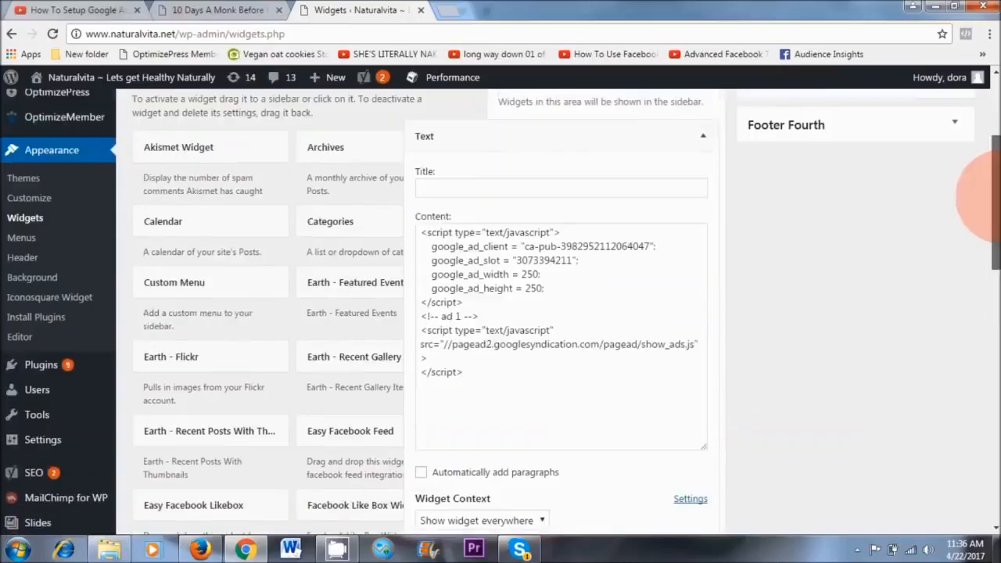
left_click(707, 228)
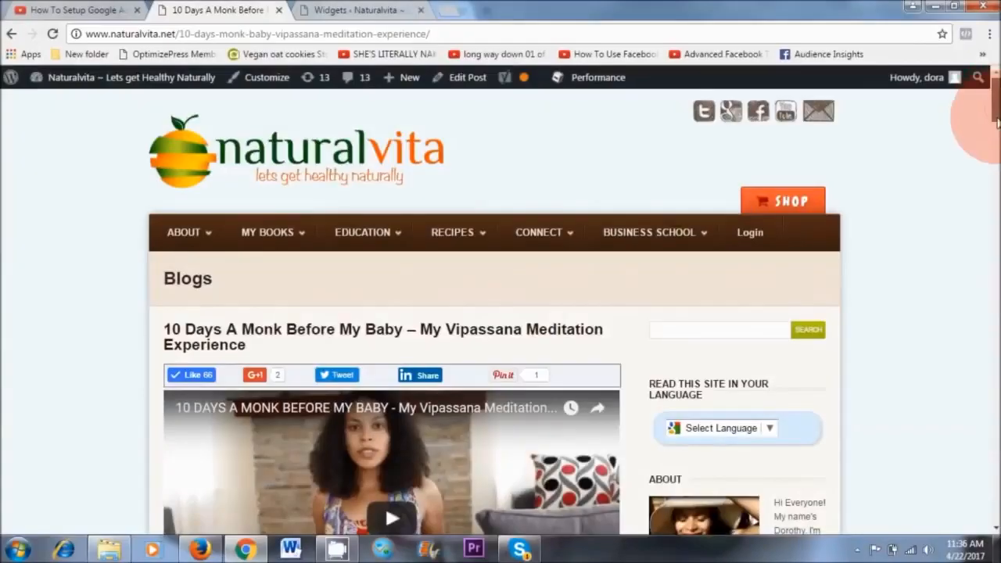
Reload the 10 Days A Monk Before My Baby blog post to check its sidebar for the ad.
scroll(997, 121, "down", 2)
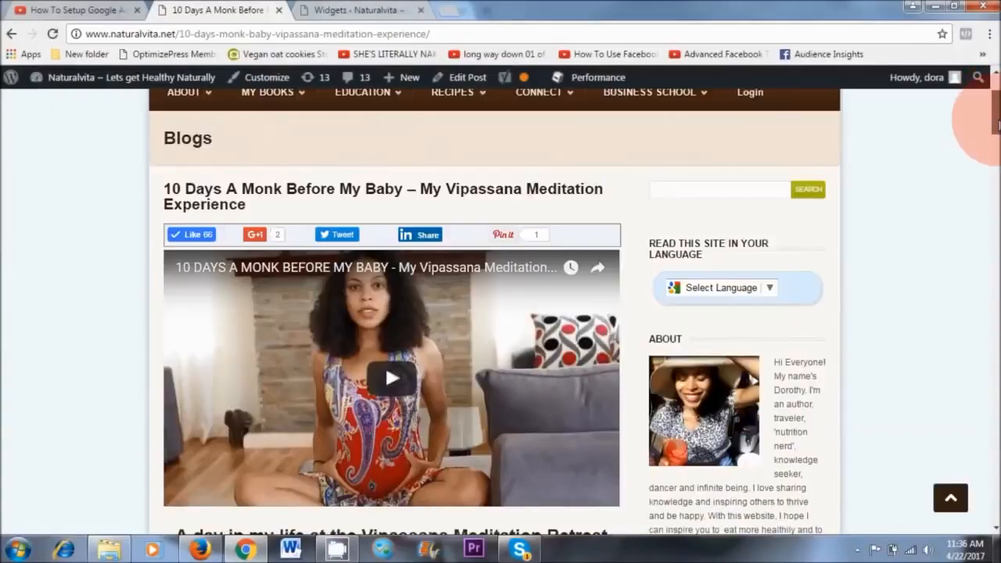
left_click(53, 34)
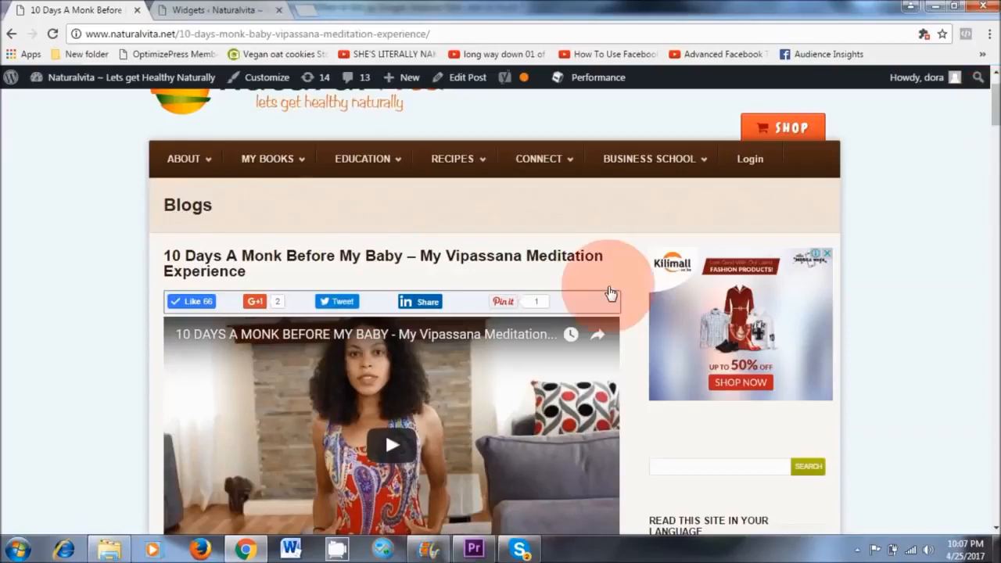
Copy the complete campaign 2 ad code from the sidebar Text widget's content.
left_click(204, 11)
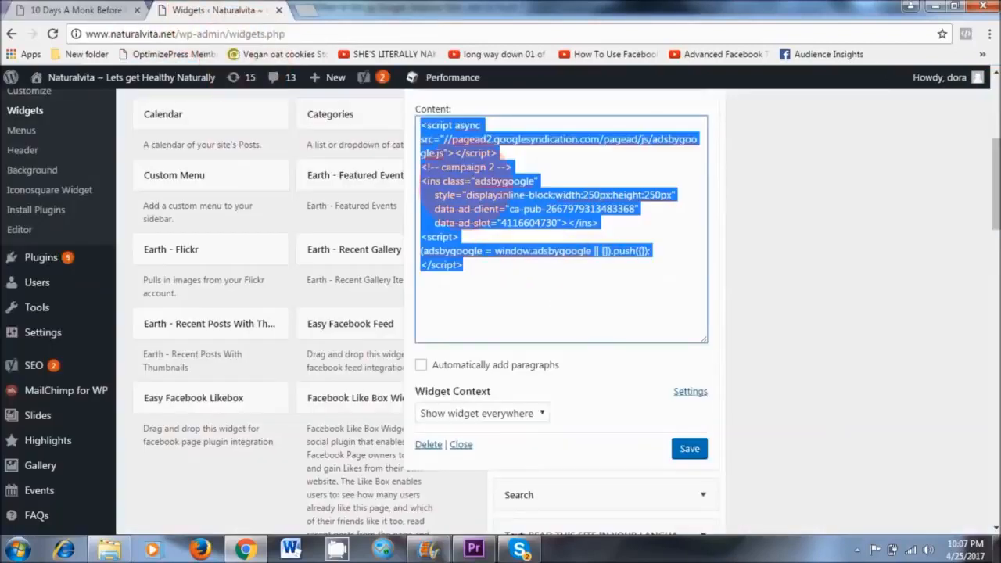
right_click(457, 175)
left_click(494, 201)
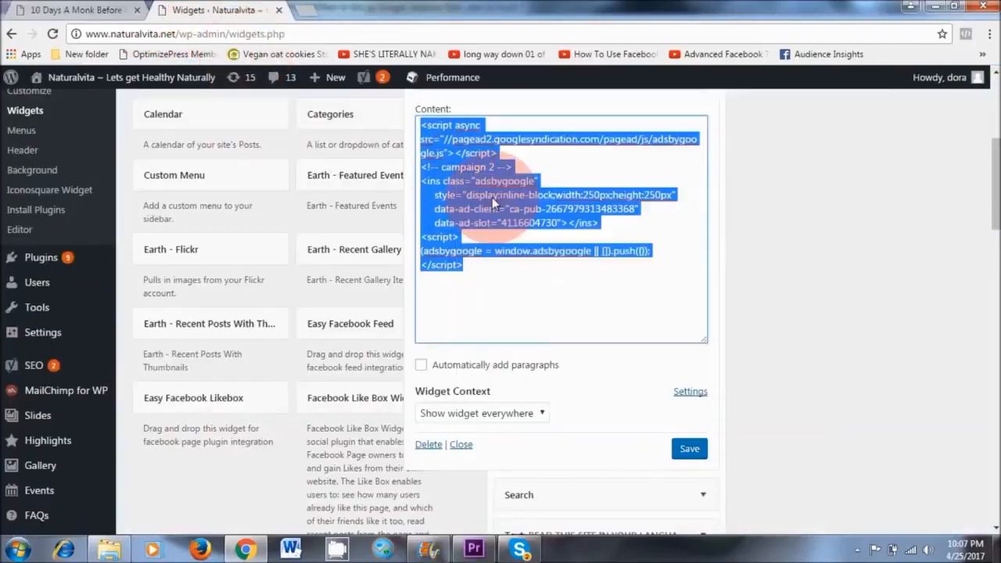
Open the 10 Days A Monk Before My Baby post for editing and show its content as HTML text.
left_click(74, 9)
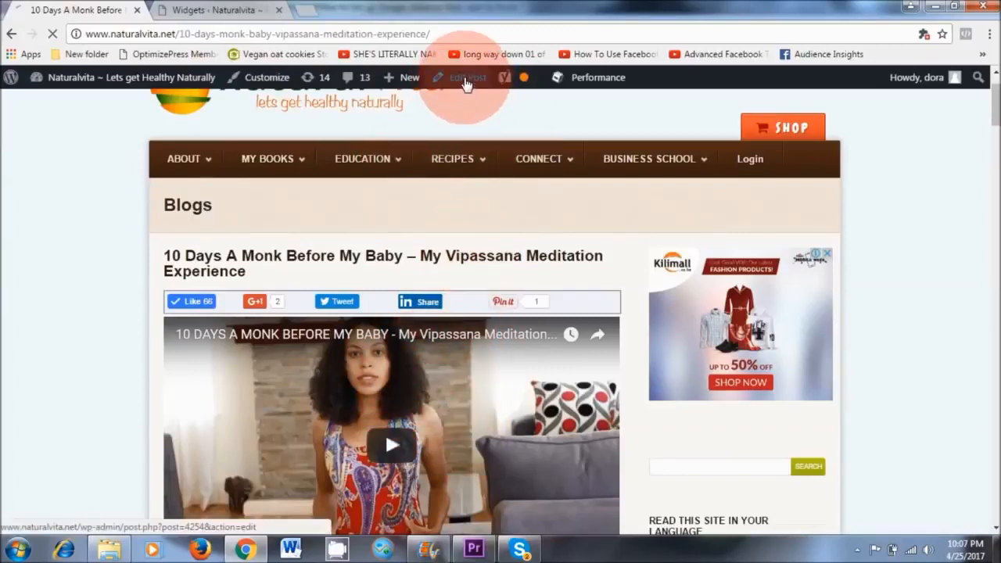
left_click(466, 83)
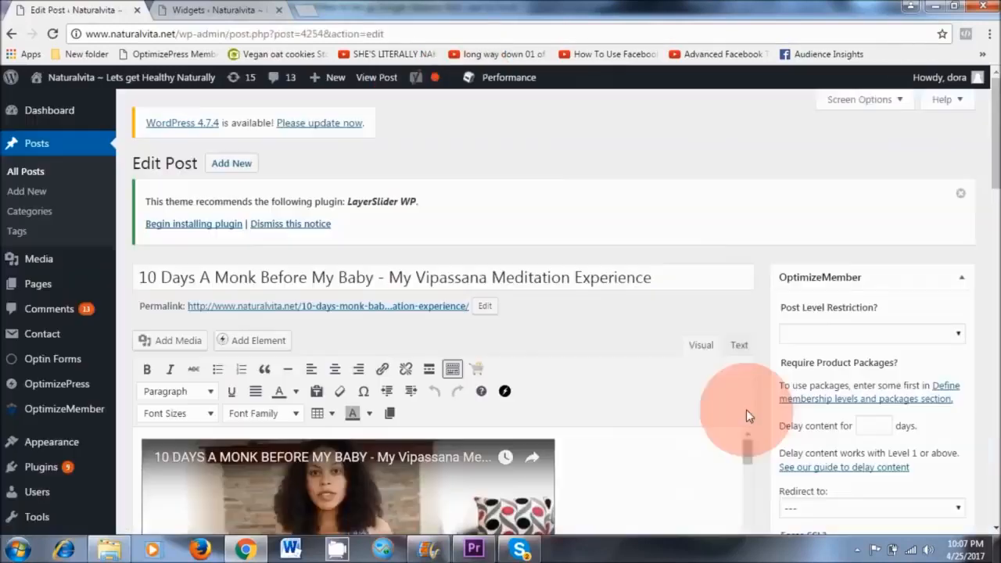
scroll(981, 188, "down", 2)
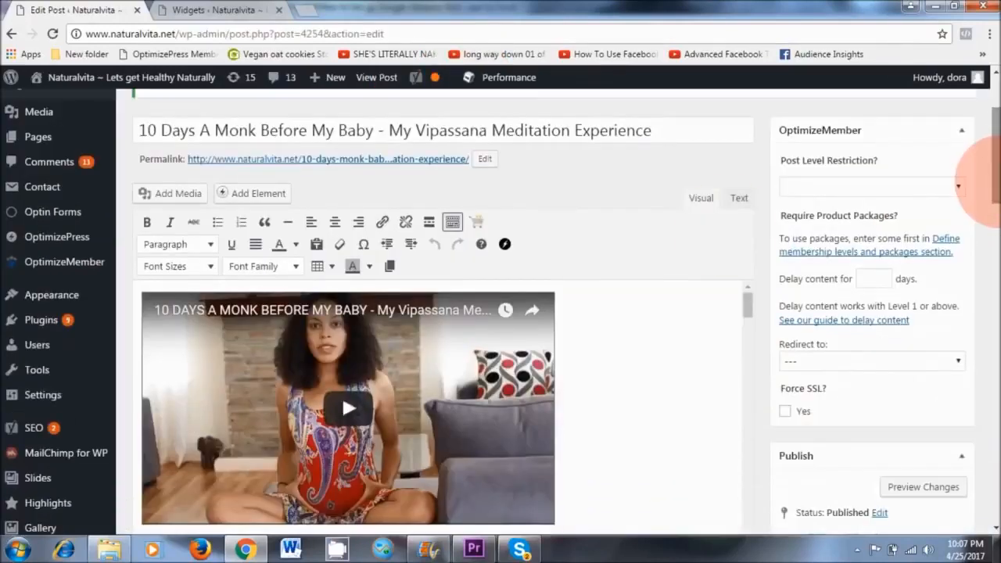
left_click(738, 199)
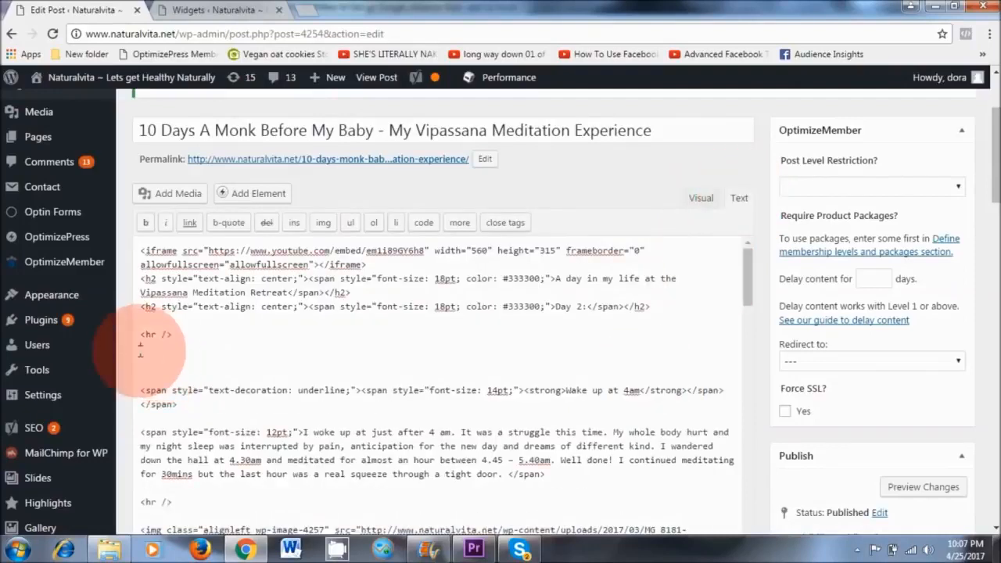
Paste the ad code below the horizontal rule following the Day 2 heading and update the post.
right_click(139, 351)
left_click(194, 236)
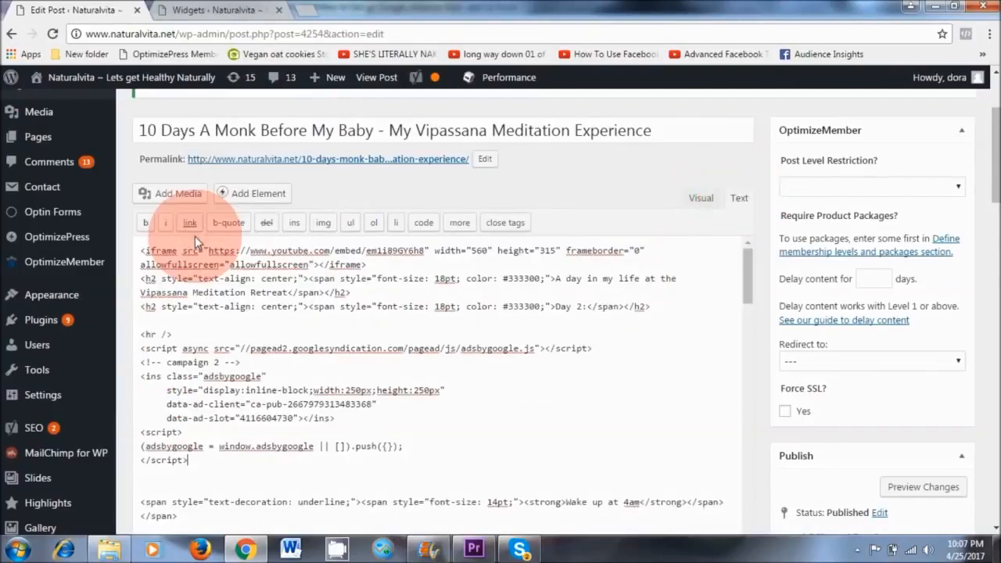
left_click(188, 337)
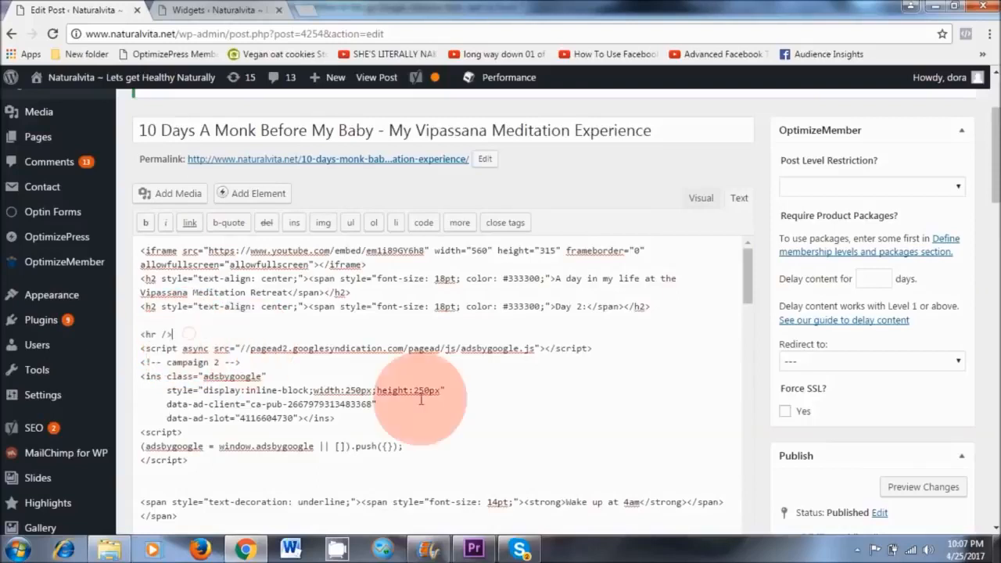
left_click_drag(995, 168, 995, 254)
left_click(942, 251)
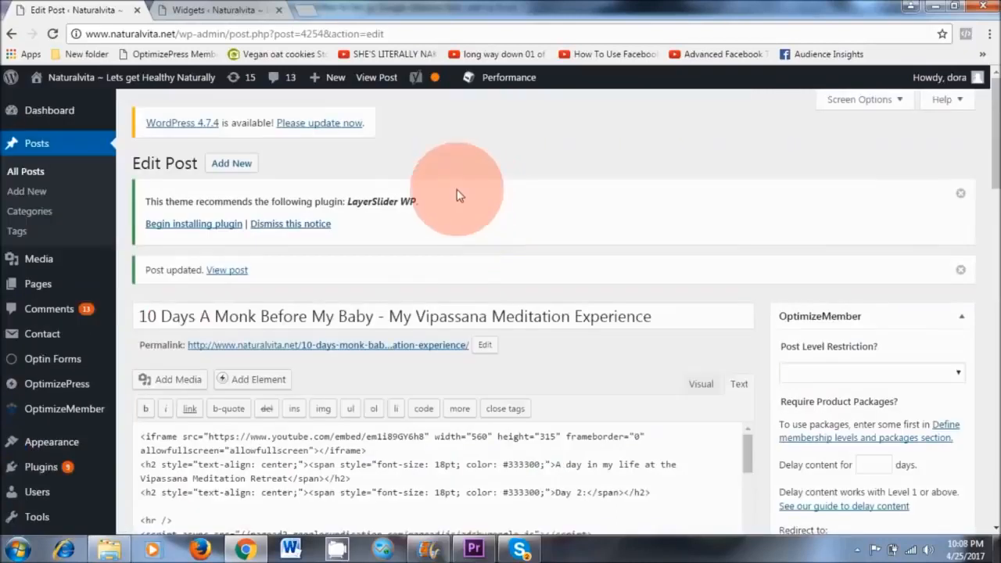
View the updated post and examine the ads placed in its body and sidebar.
left_click(377, 76)
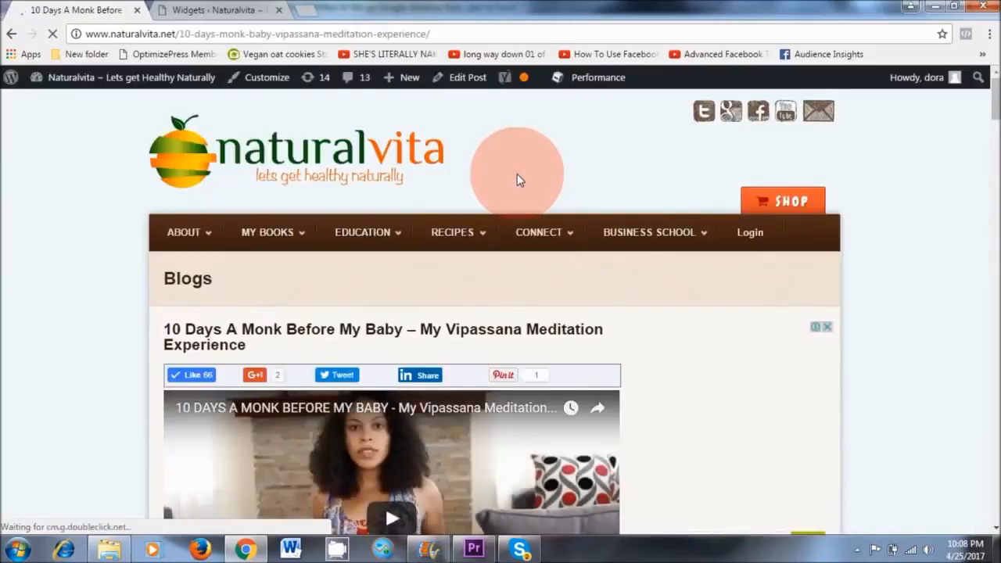
scroll(517, 179, "down", 10)
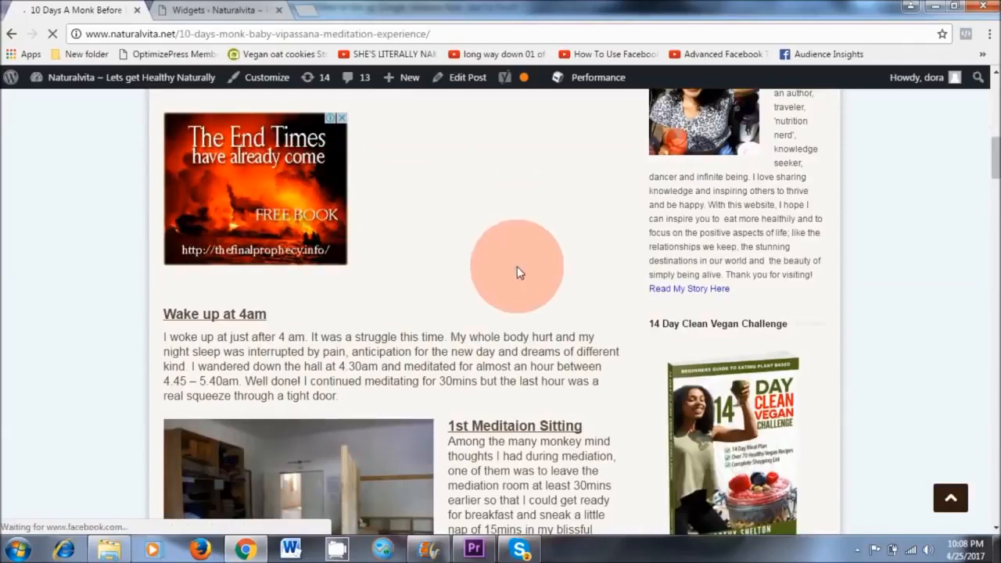
scroll(517, 266, "down", 4)
scroll(517, 266, "up", 5)
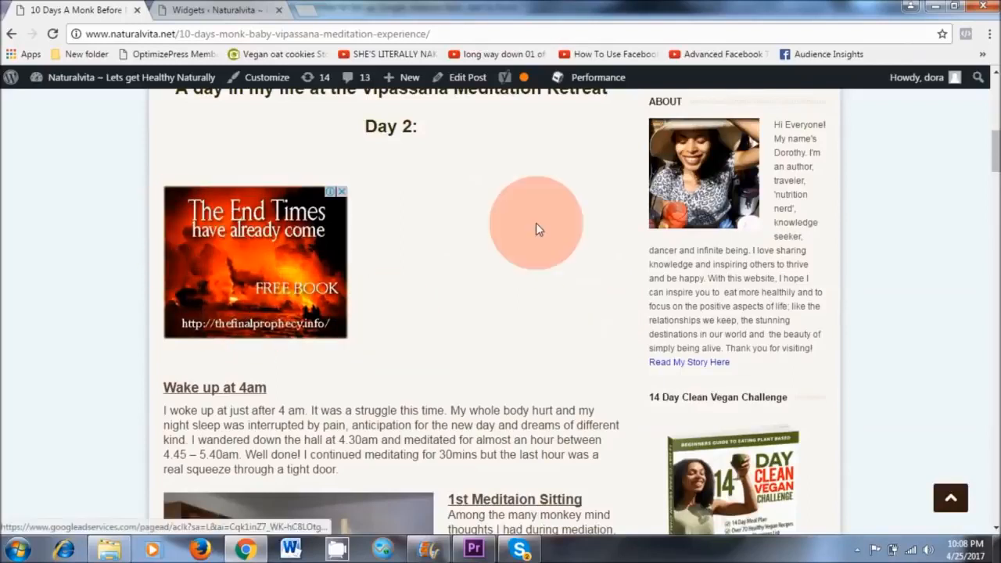
scroll(434, 249, "up", 1)
scroll(436, 251, "up", 2)
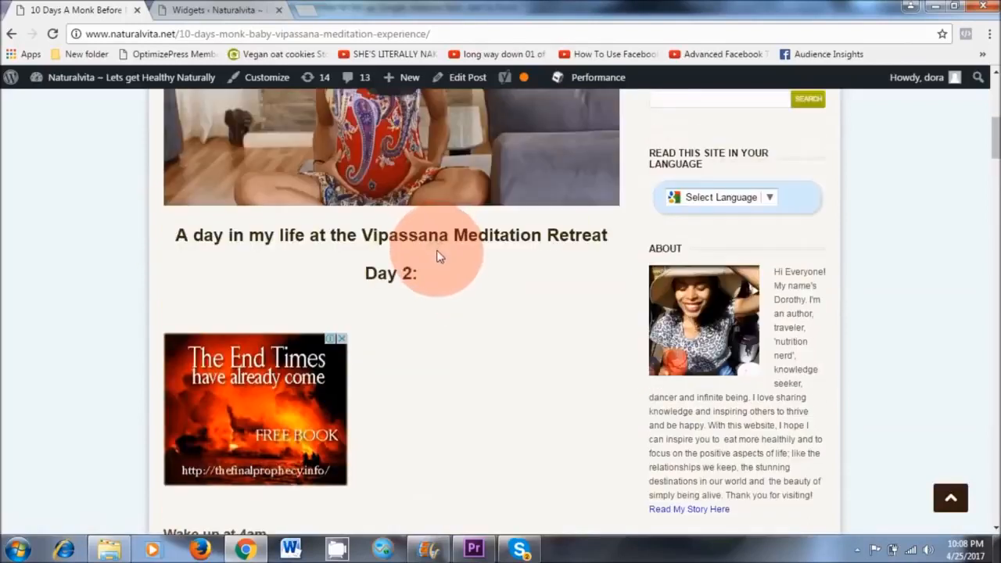
scroll(472, 305, "down", 2)
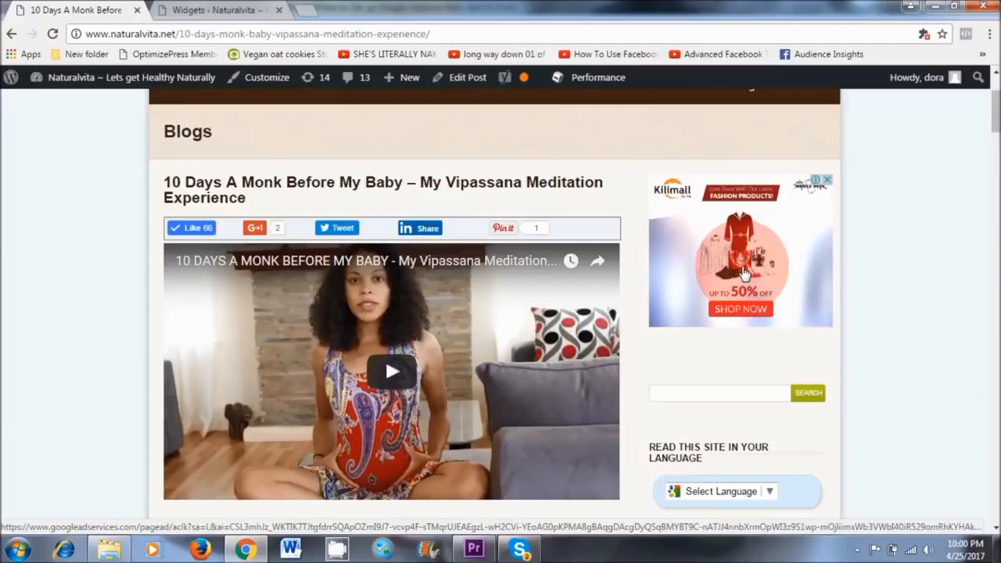
scroll(688, 266, "up", 2)
mouse_move(698, 239)
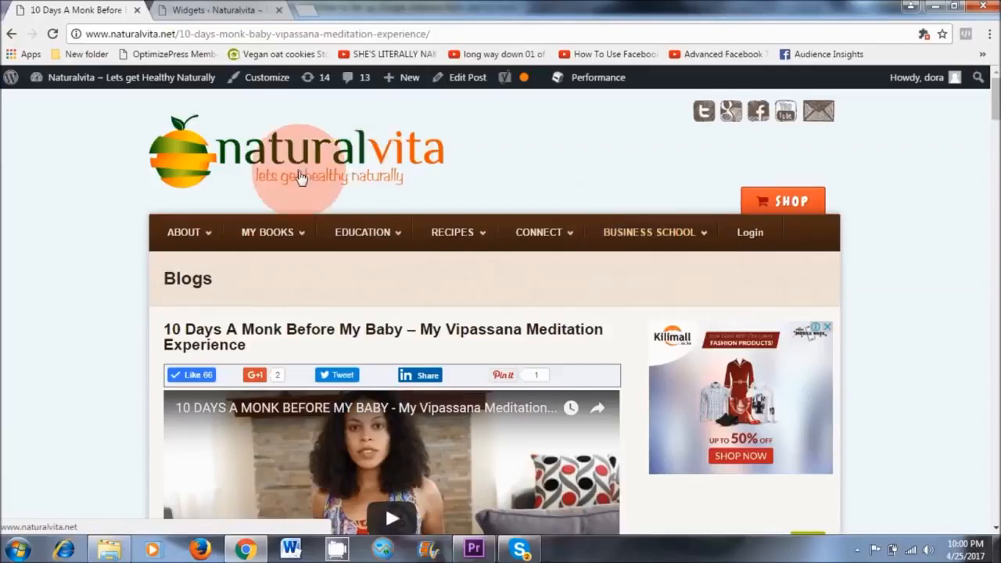
mouse_move(663, 239)
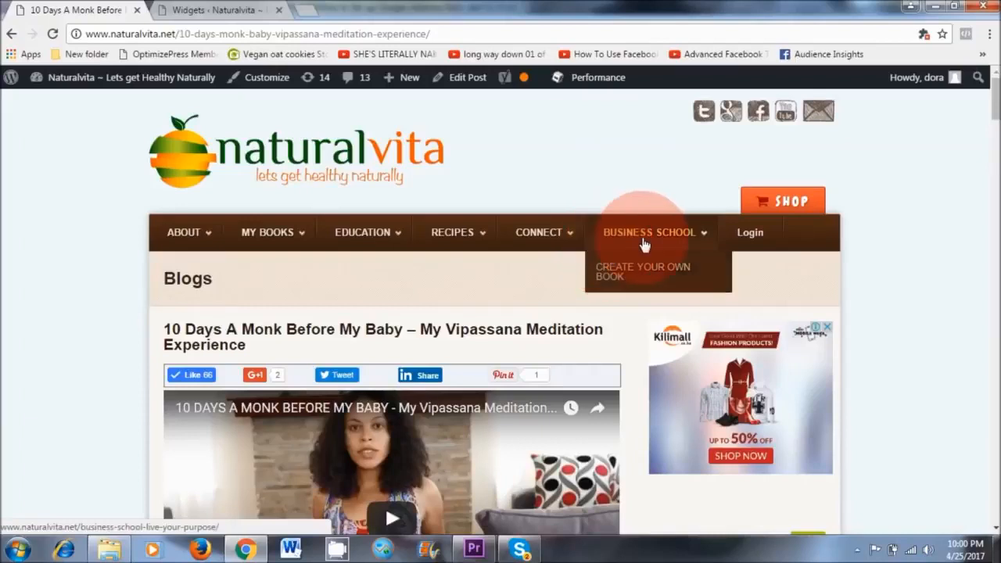